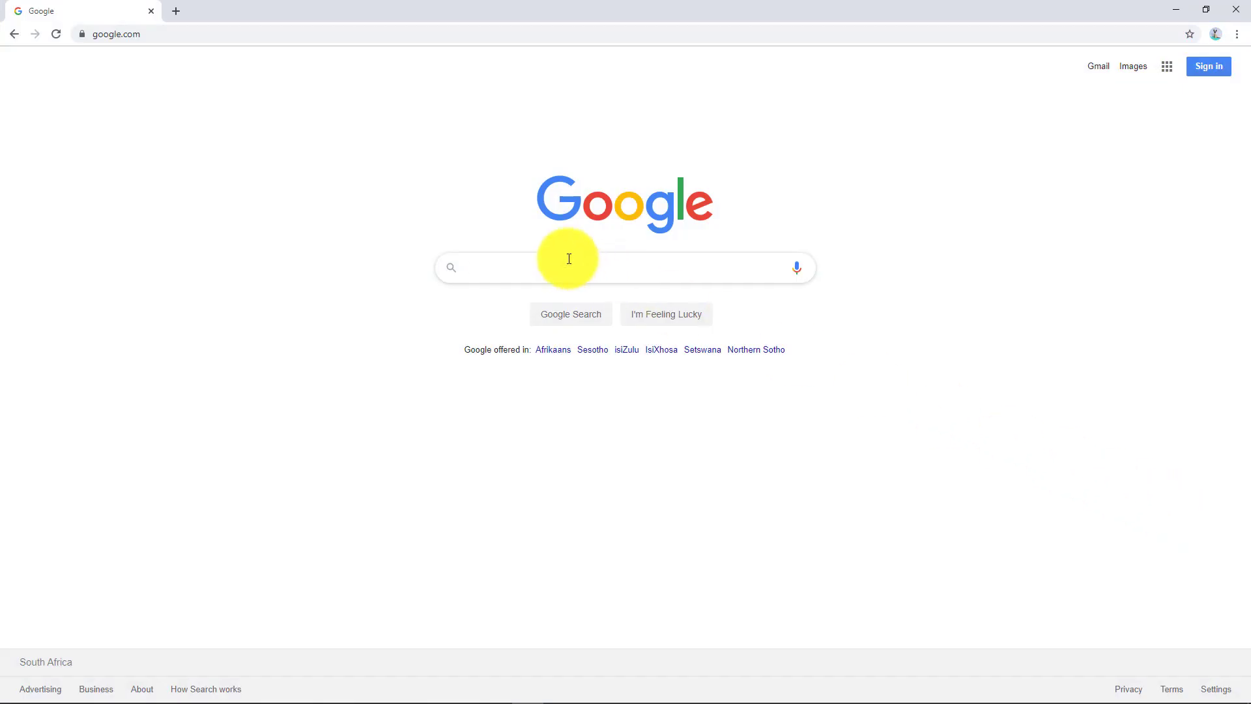
Step: Search Google for 'gsuite trial' and open the G Suite site from the results
text(gsu)
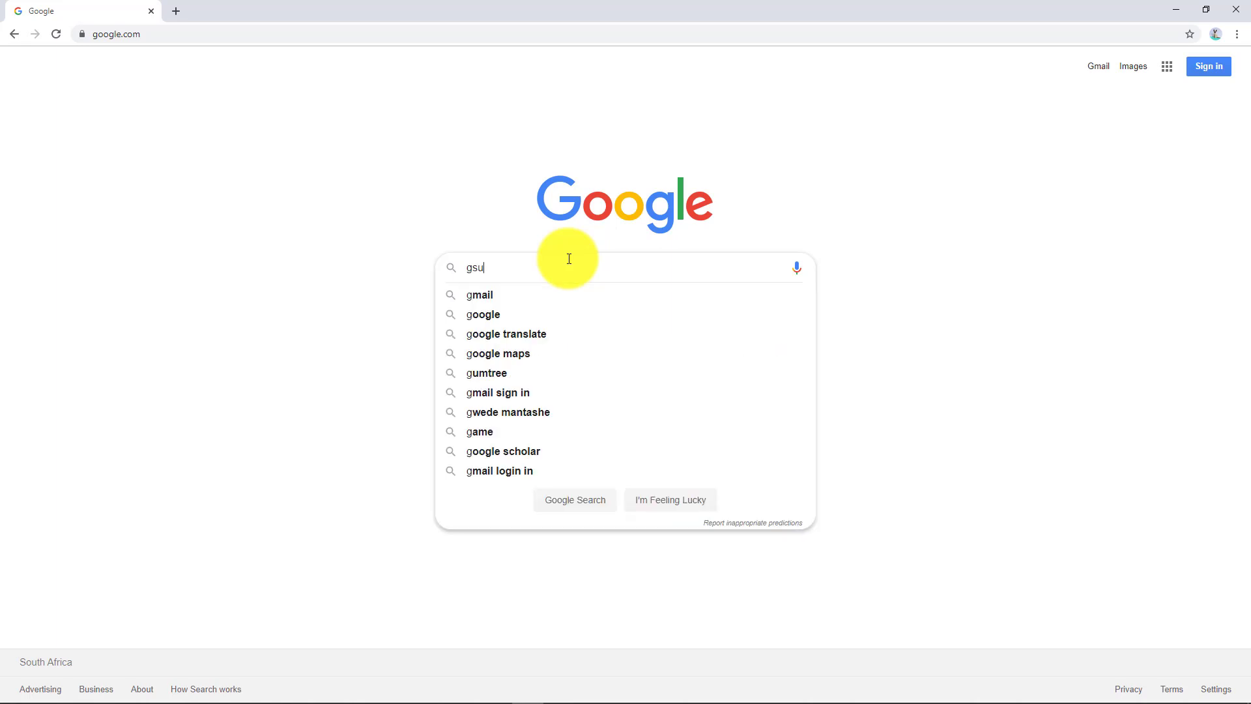
text(ite trial)
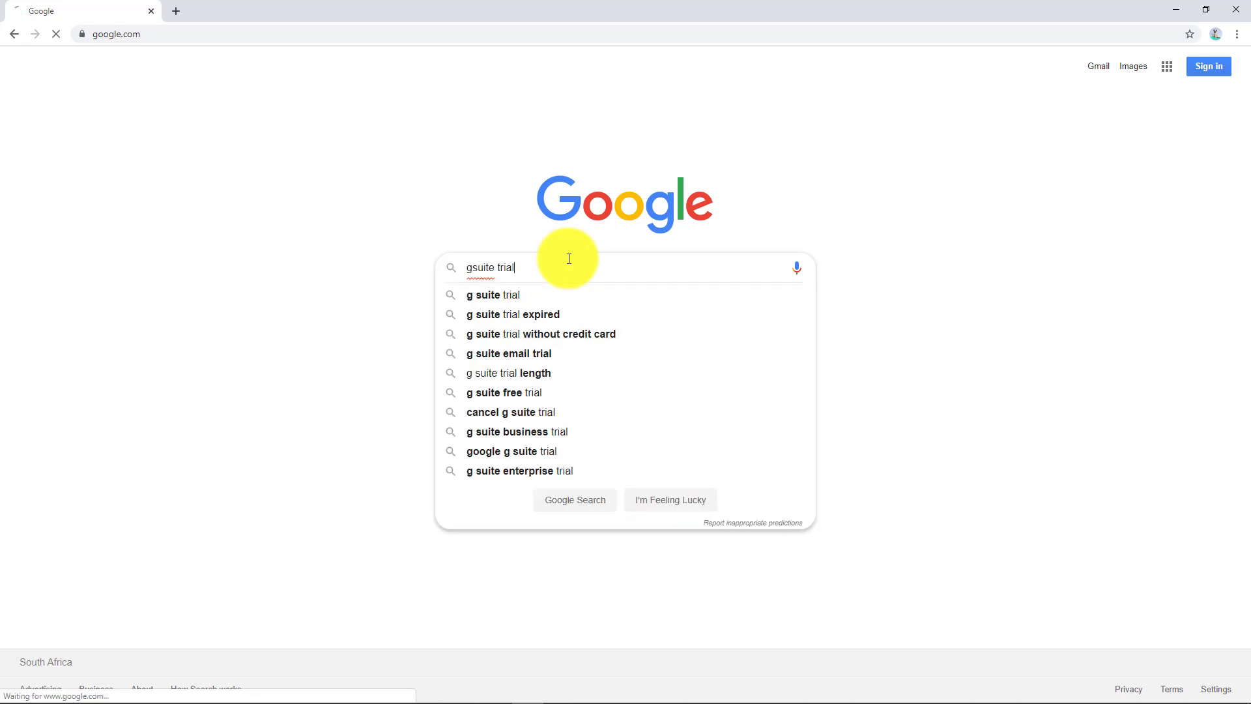
key(Return)
click(212, 191)
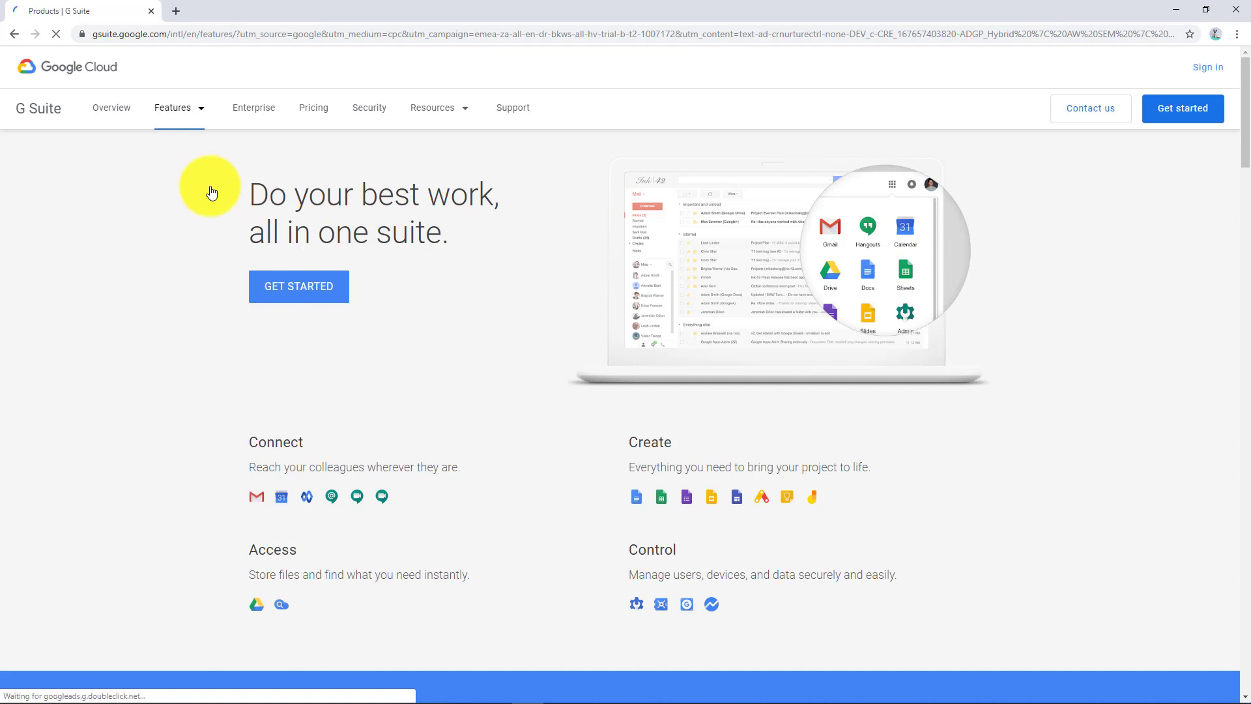
Step: Start the G Suite signup with business name TamingGSuite.com and 2-9 employees
click(317, 289)
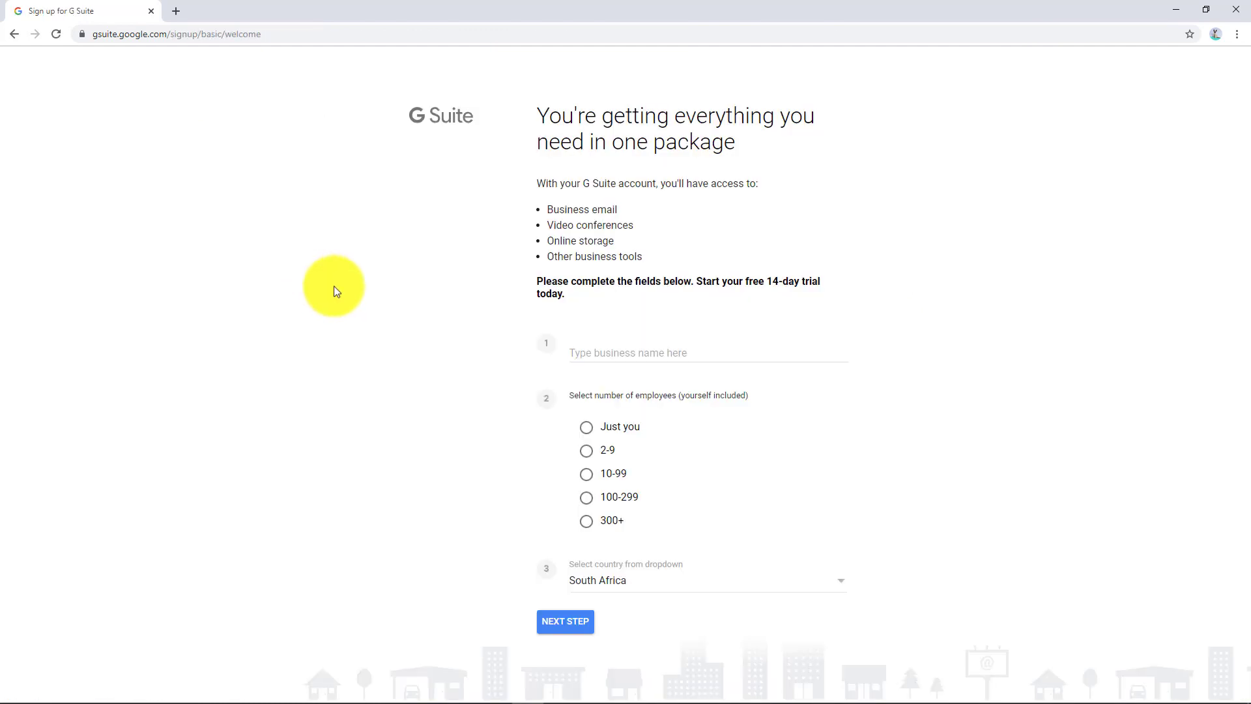
click(624, 347)
text(Ta)
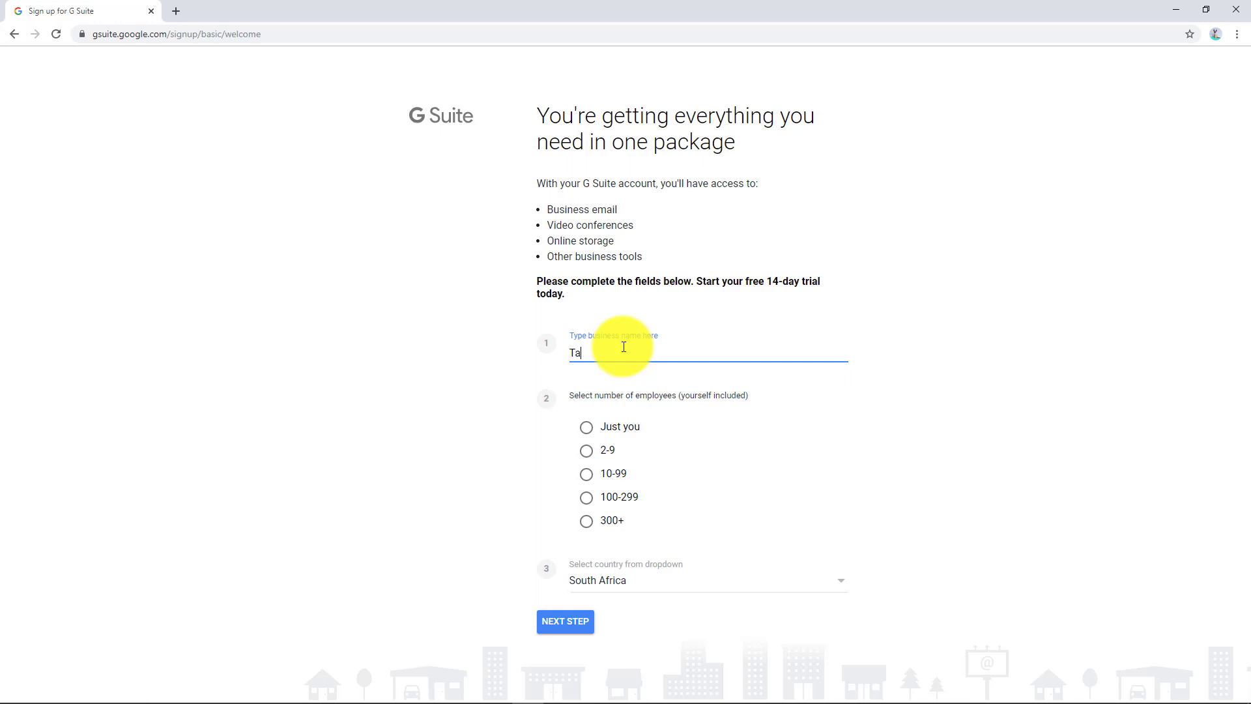
text(mingGSuite.com)
click(590, 452)
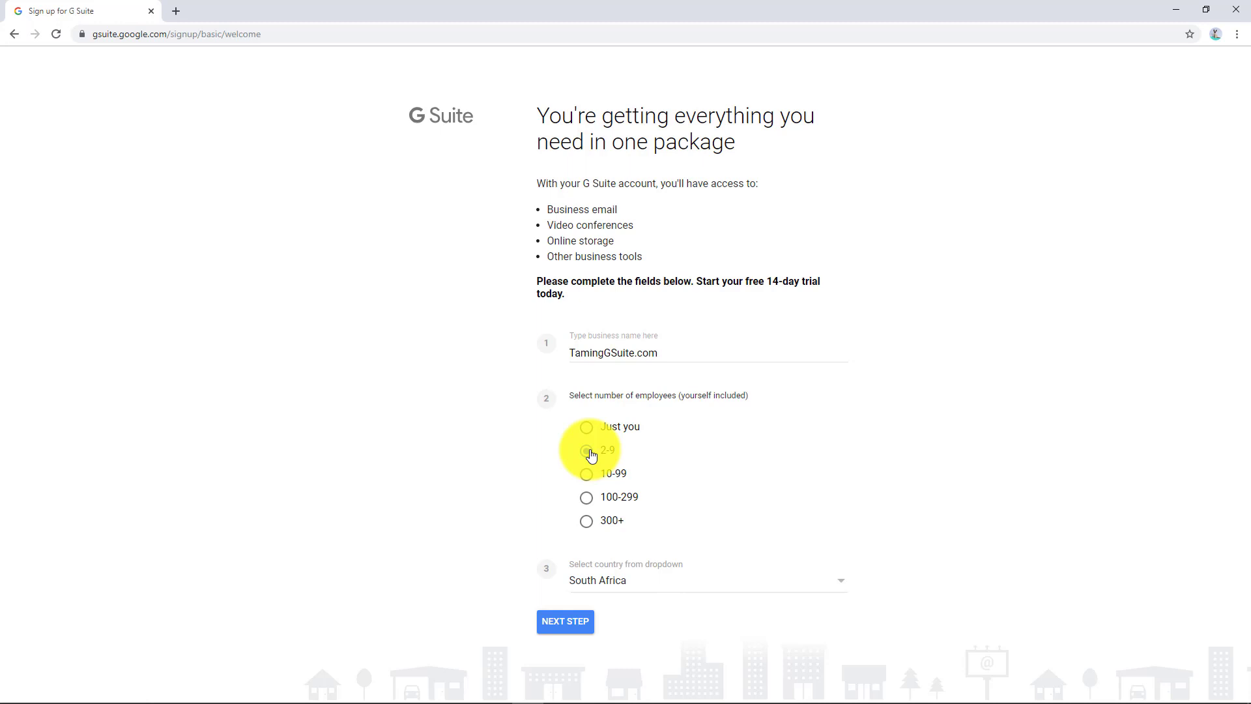
click(590, 450)
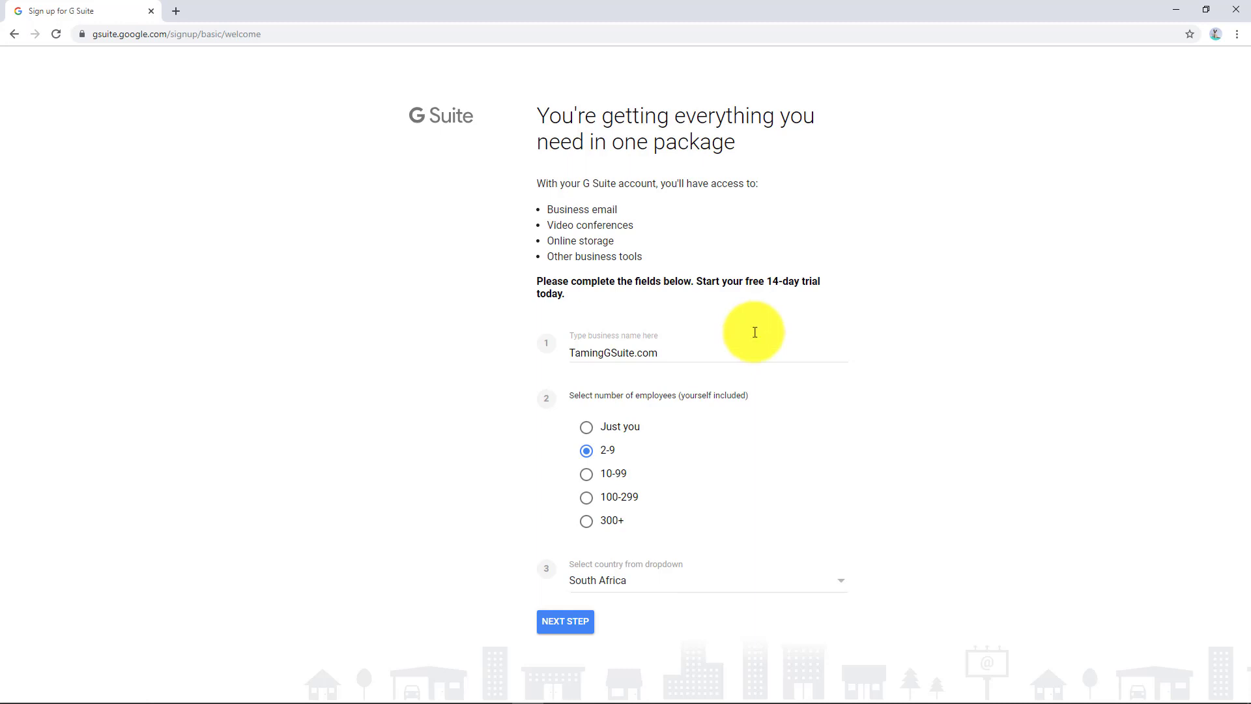
Step: Enter the admin's first name, last name and current email address
click(575, 625)
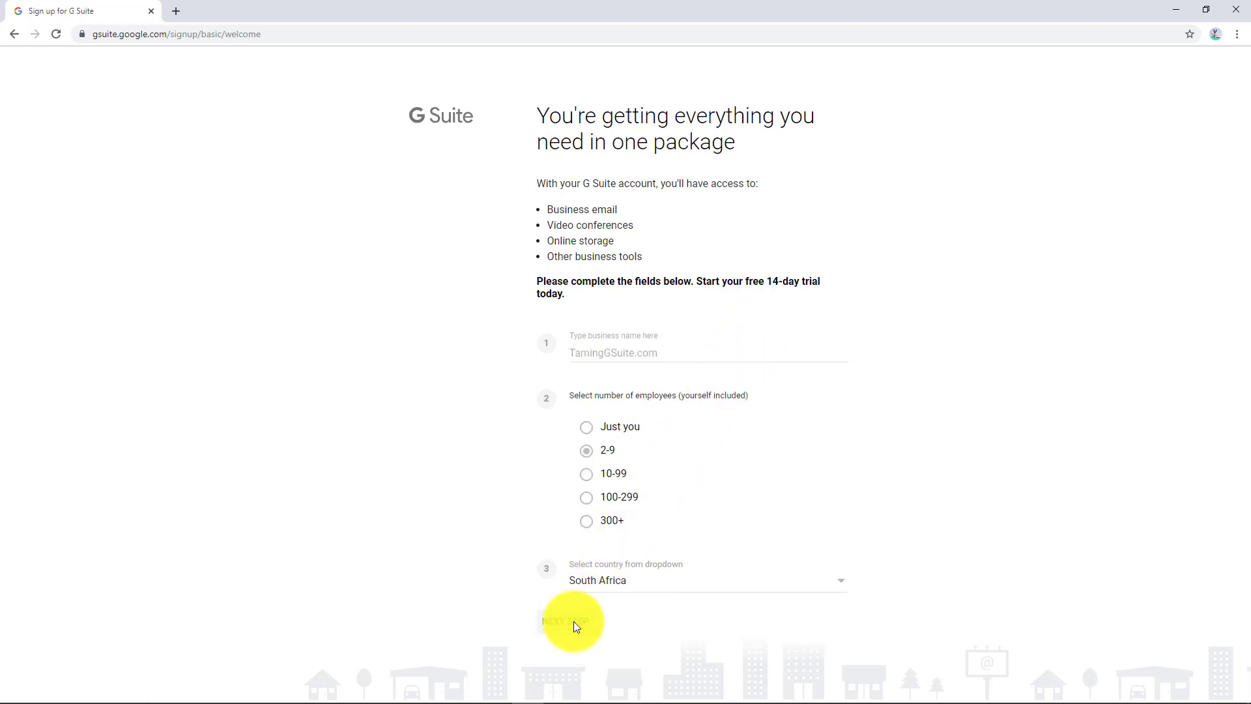
click(525, 278)
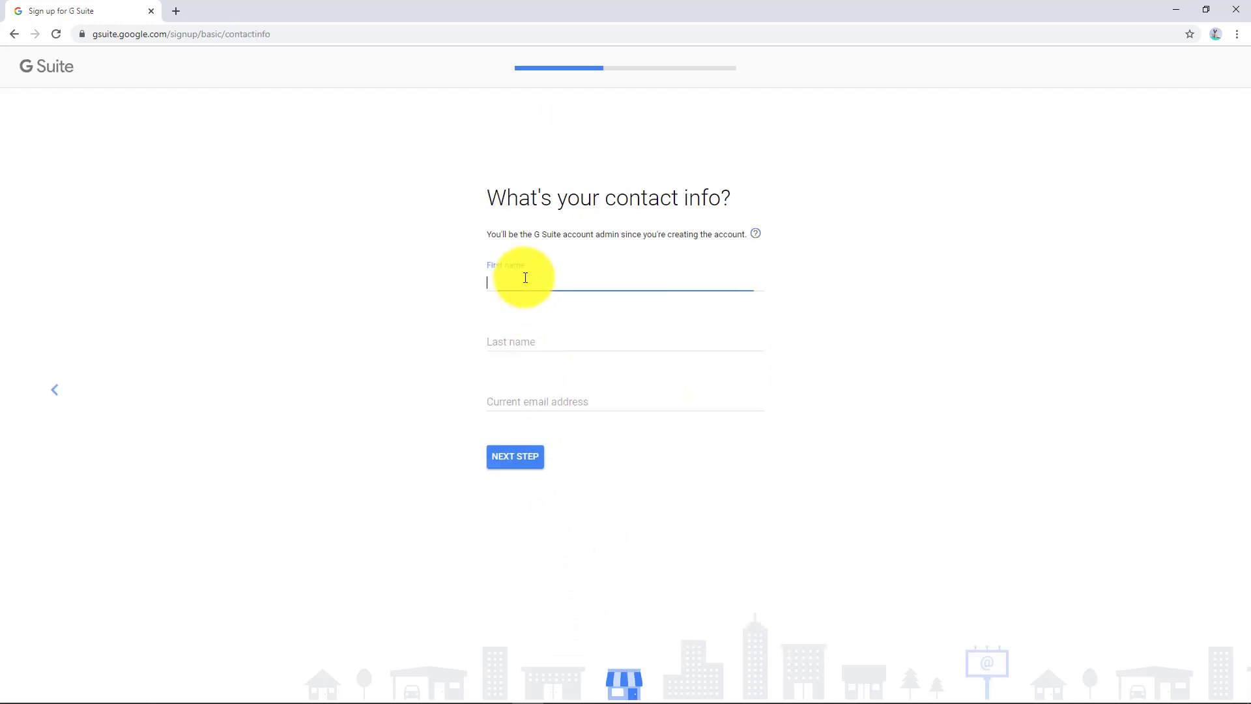
key(Tab)
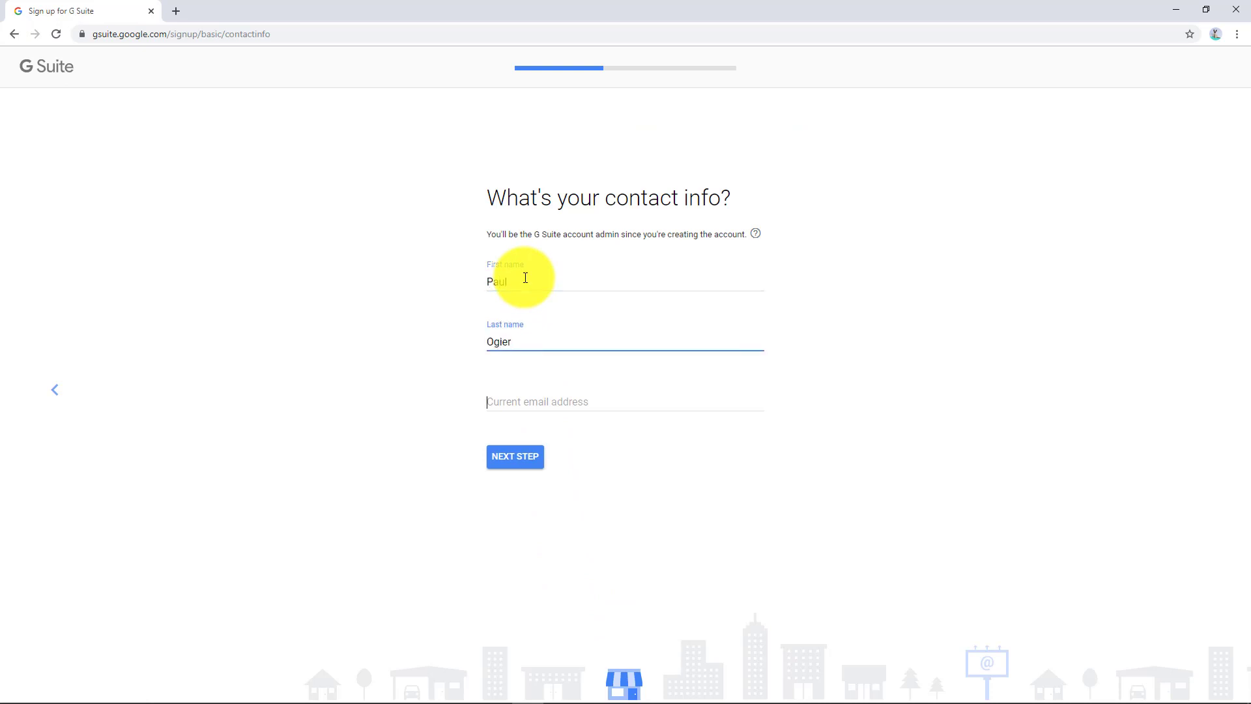
key(Tab)
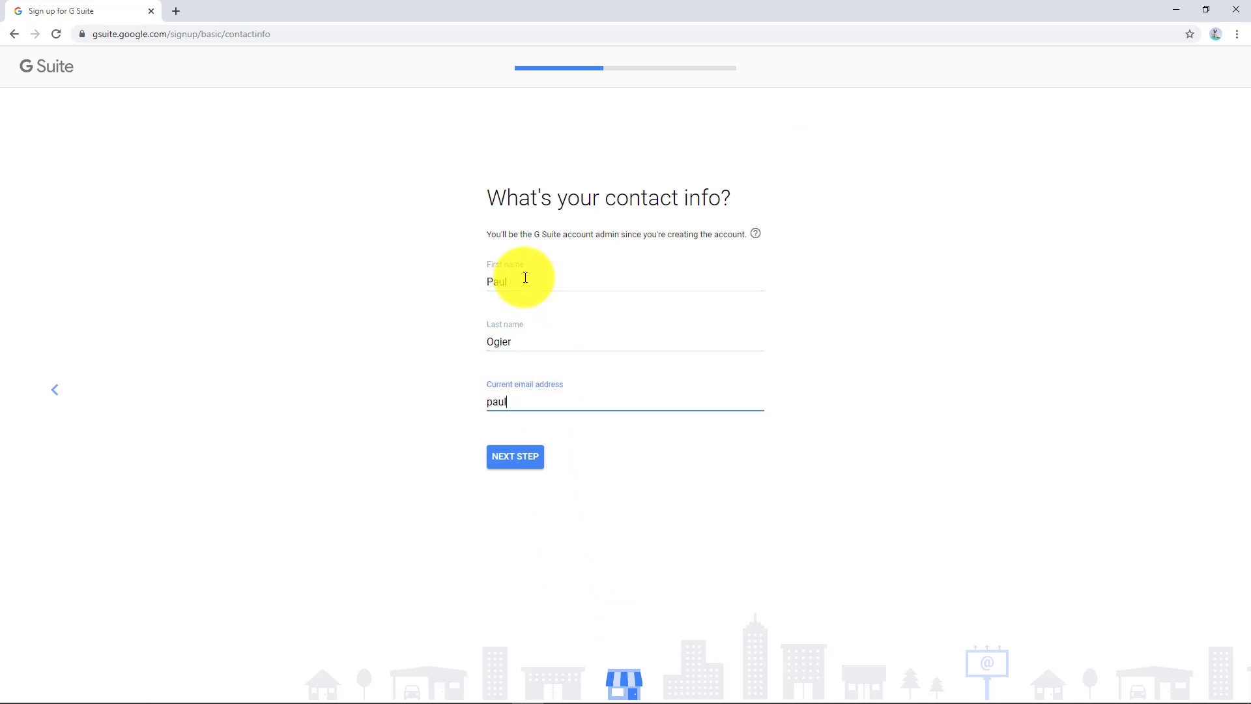
Step: State the business owns a domain, enter taminggsuite.com, and return to its confirmation after viewing domain purchase
click(523, 463)
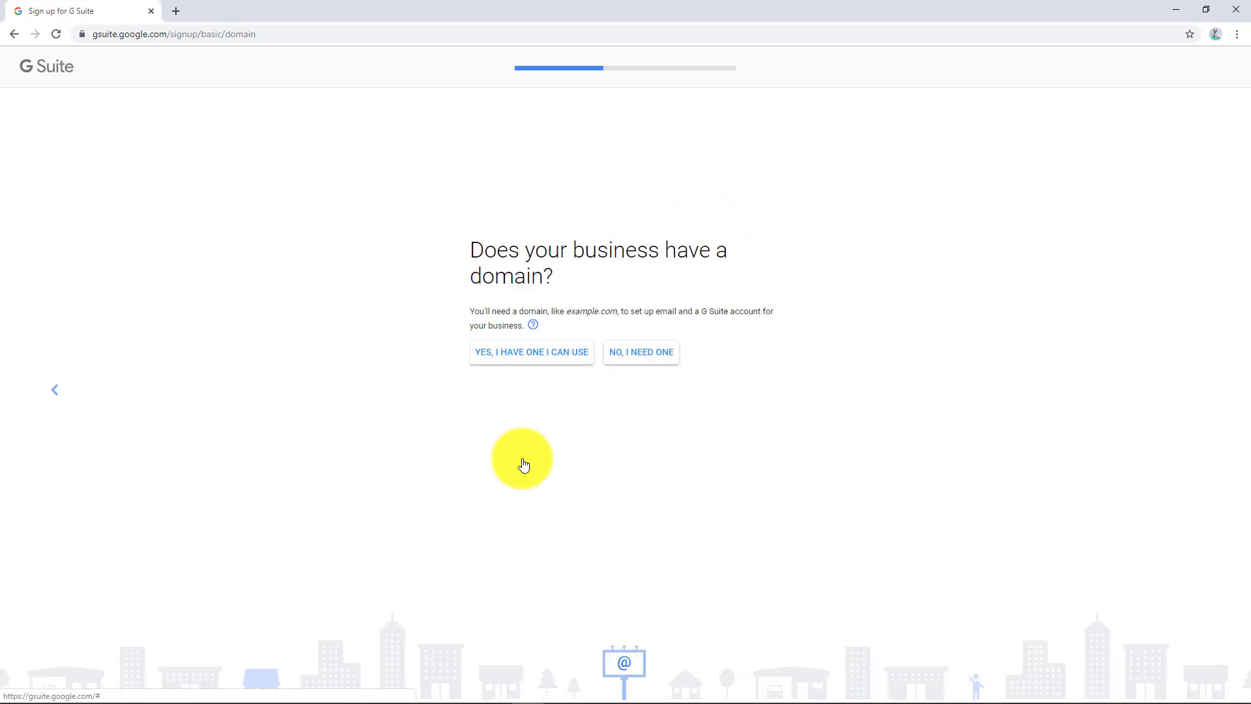
click(508, 361)
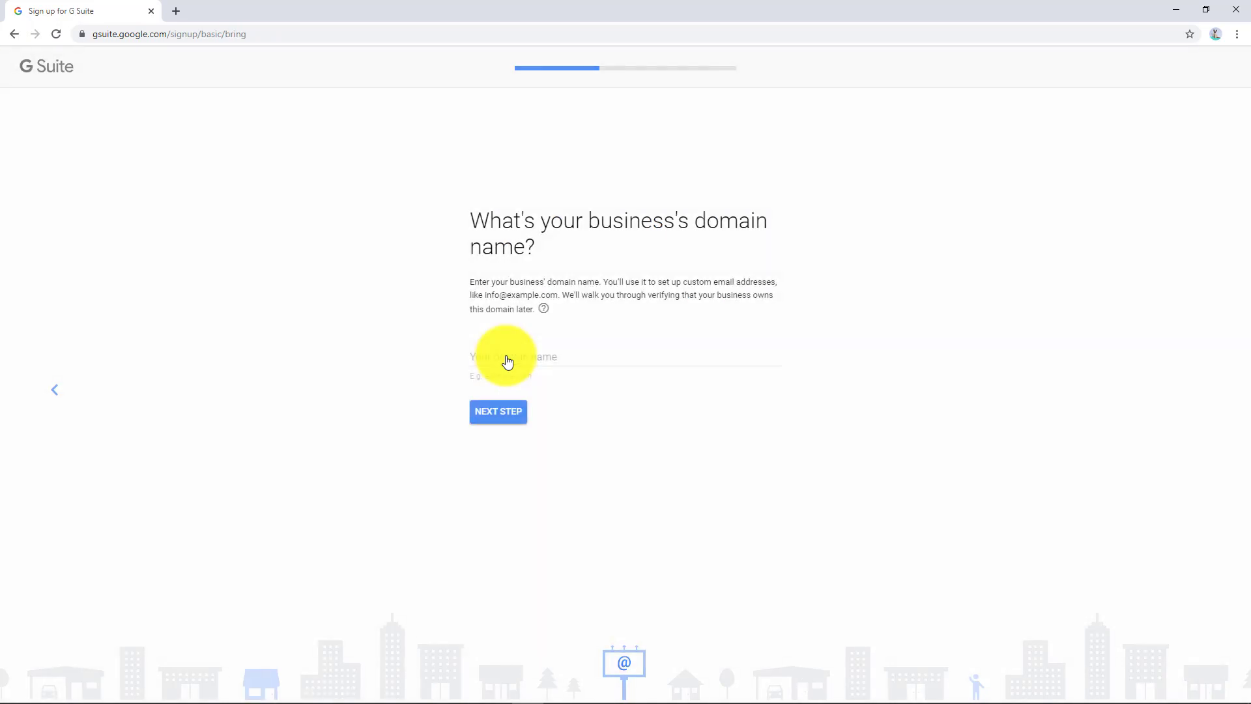
click(507, 355)
text(tami)
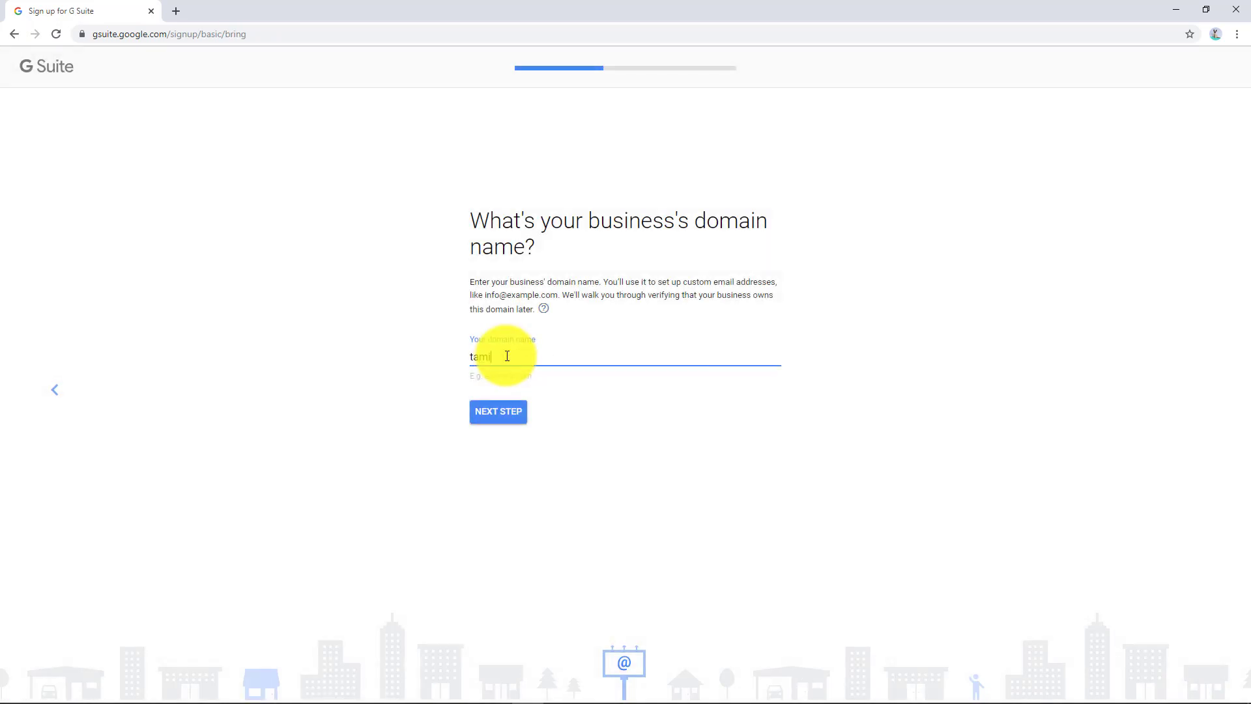
text(nggsuite.com)
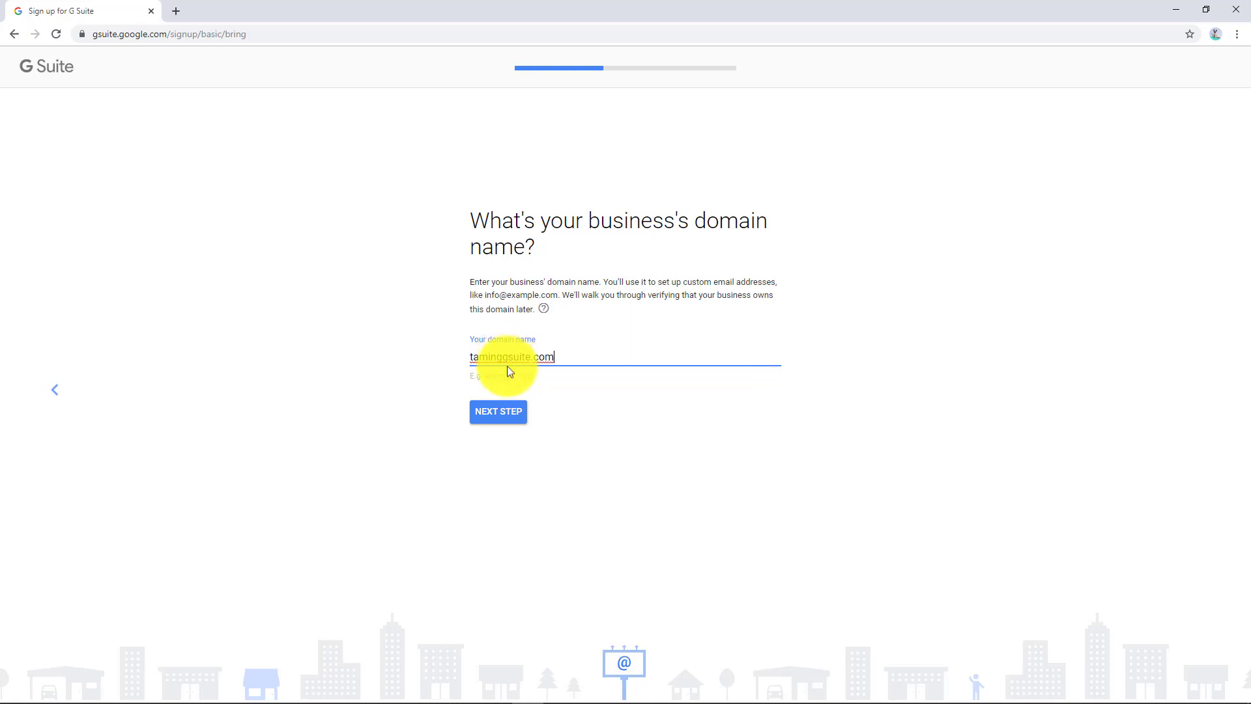
click(513, 413)
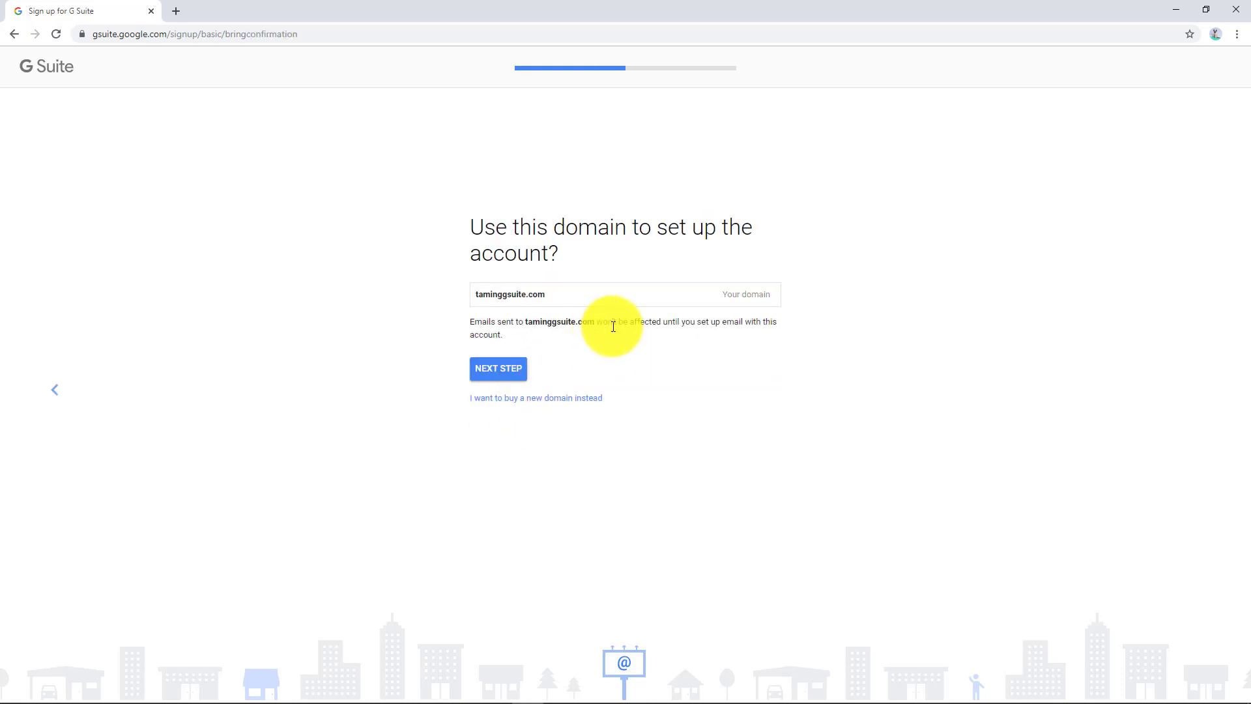
click(549, 399)
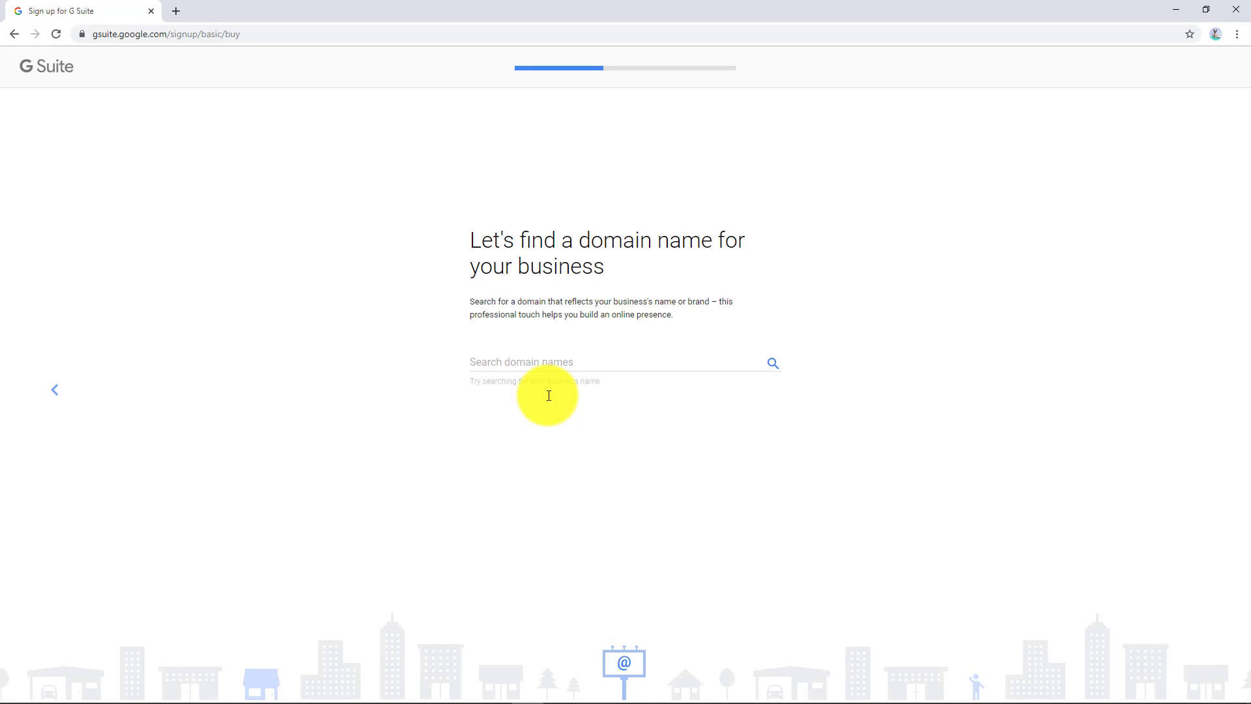
click(55, 388)
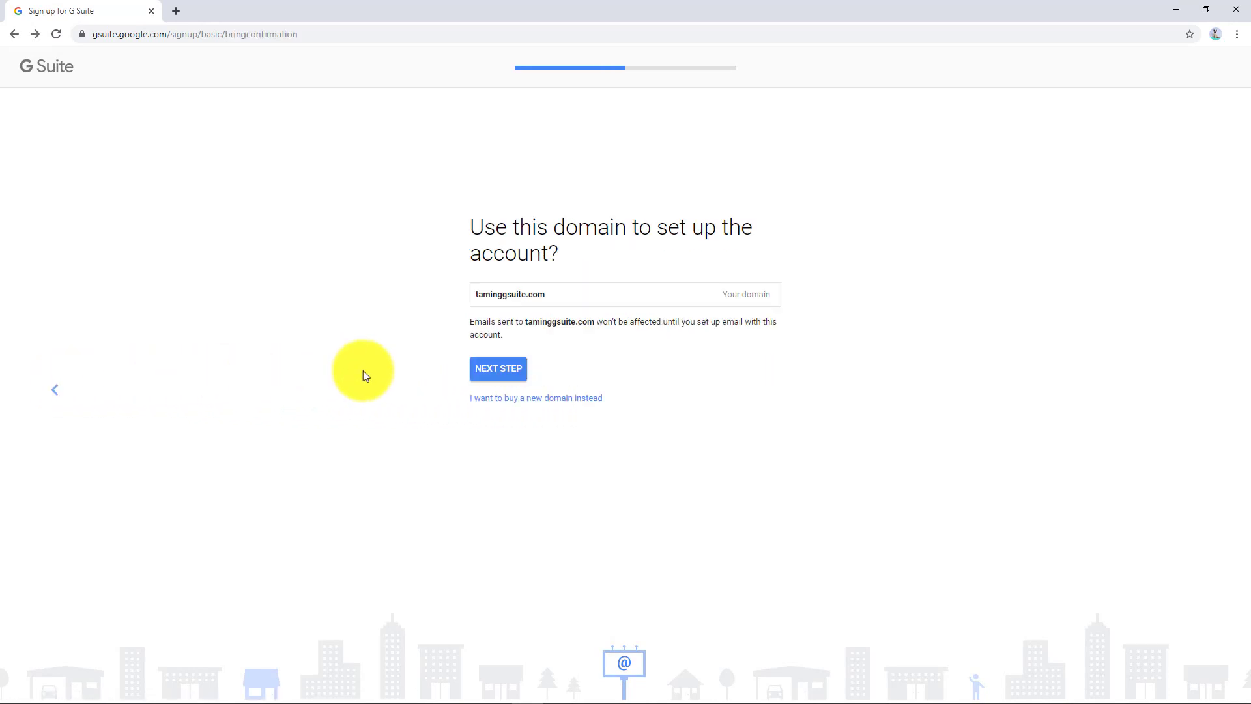
Step: Confirm taminggsuite.com, decline tips emails, and enter the admin username, password and robot check
click(498, 368)
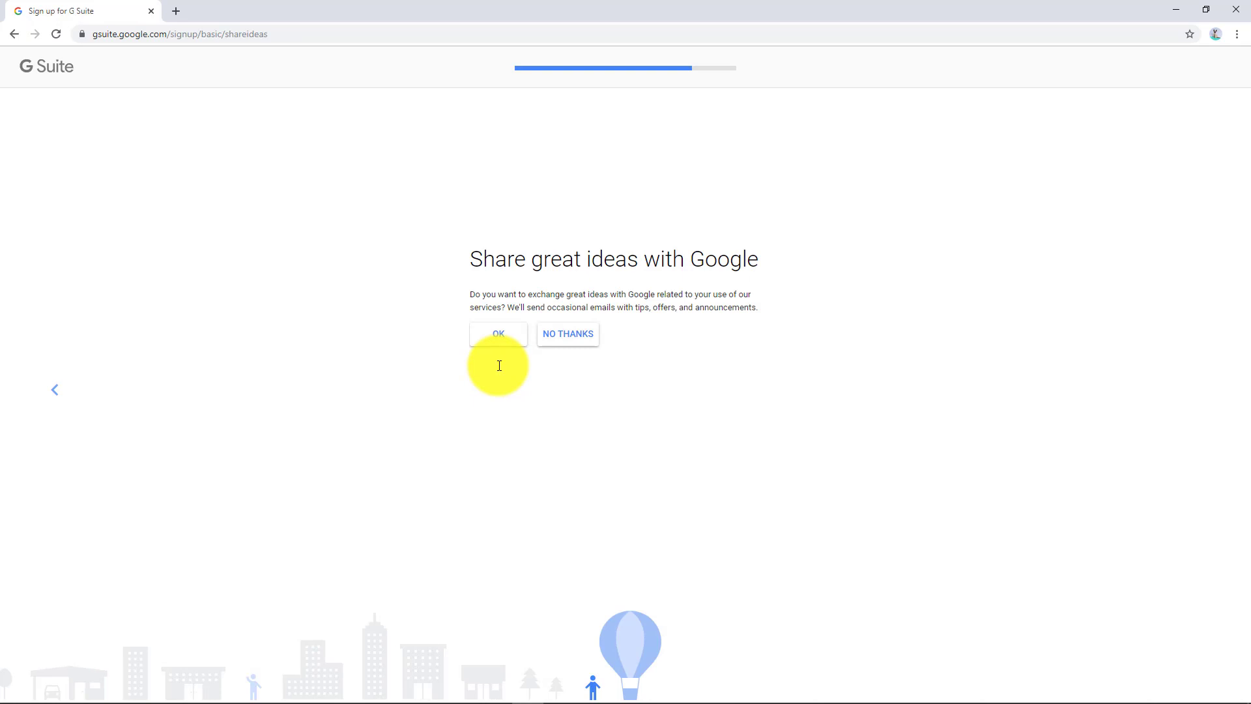
click(549, 337)
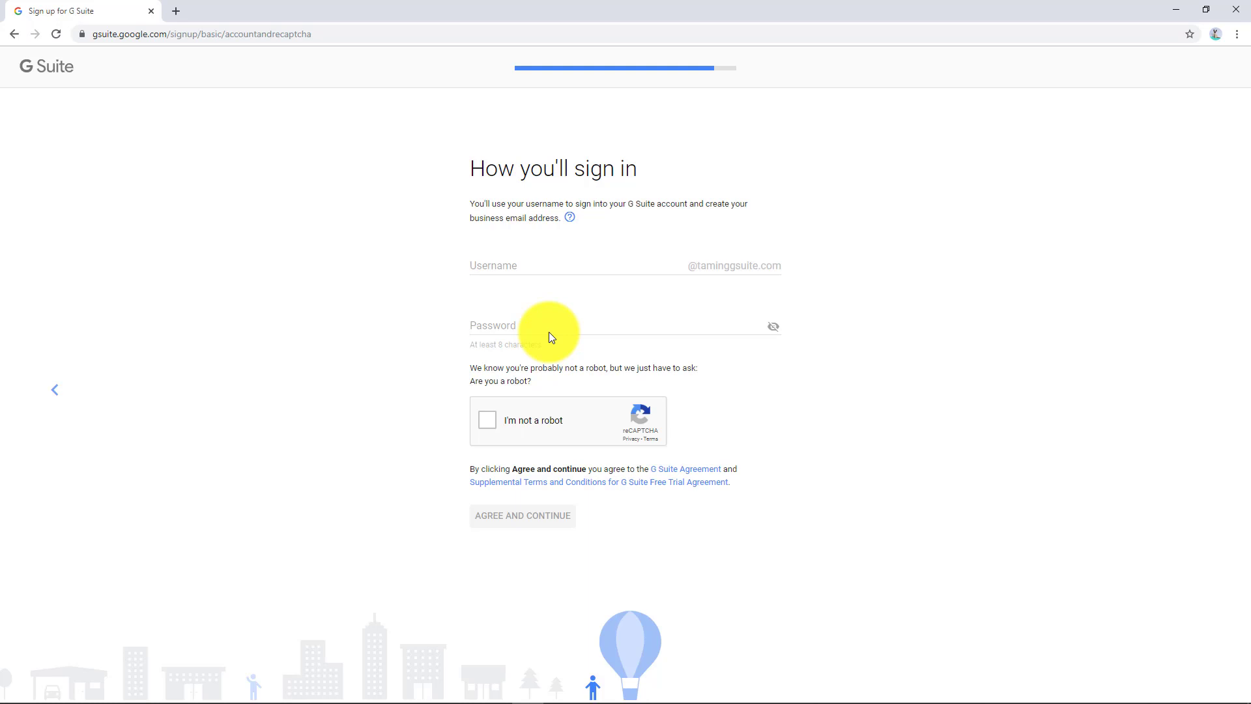
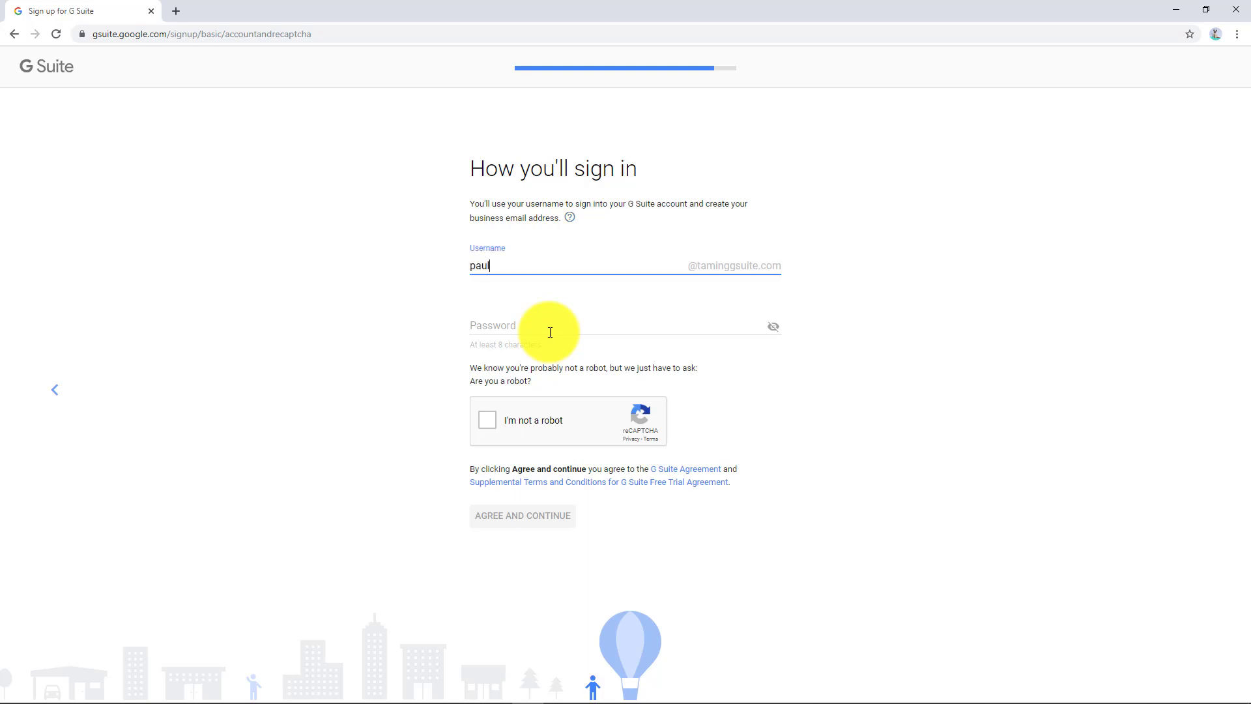
click(550, 332)
text(••••••••)
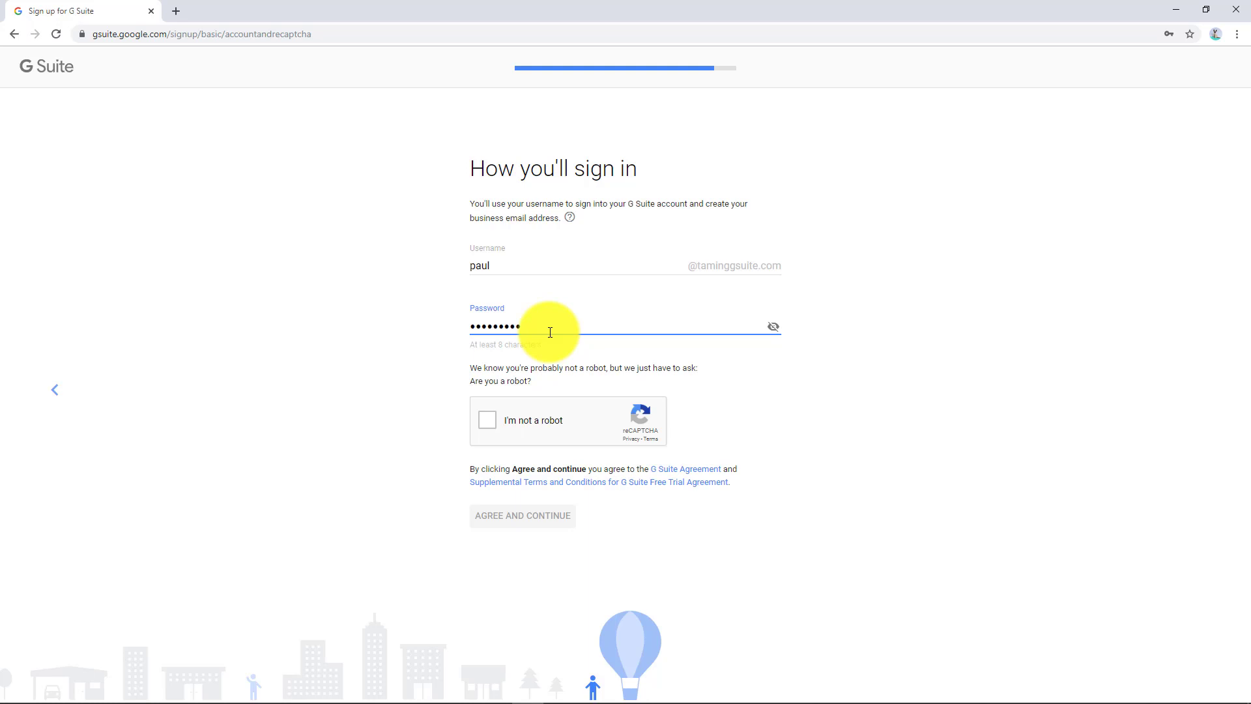
click(487, 421)
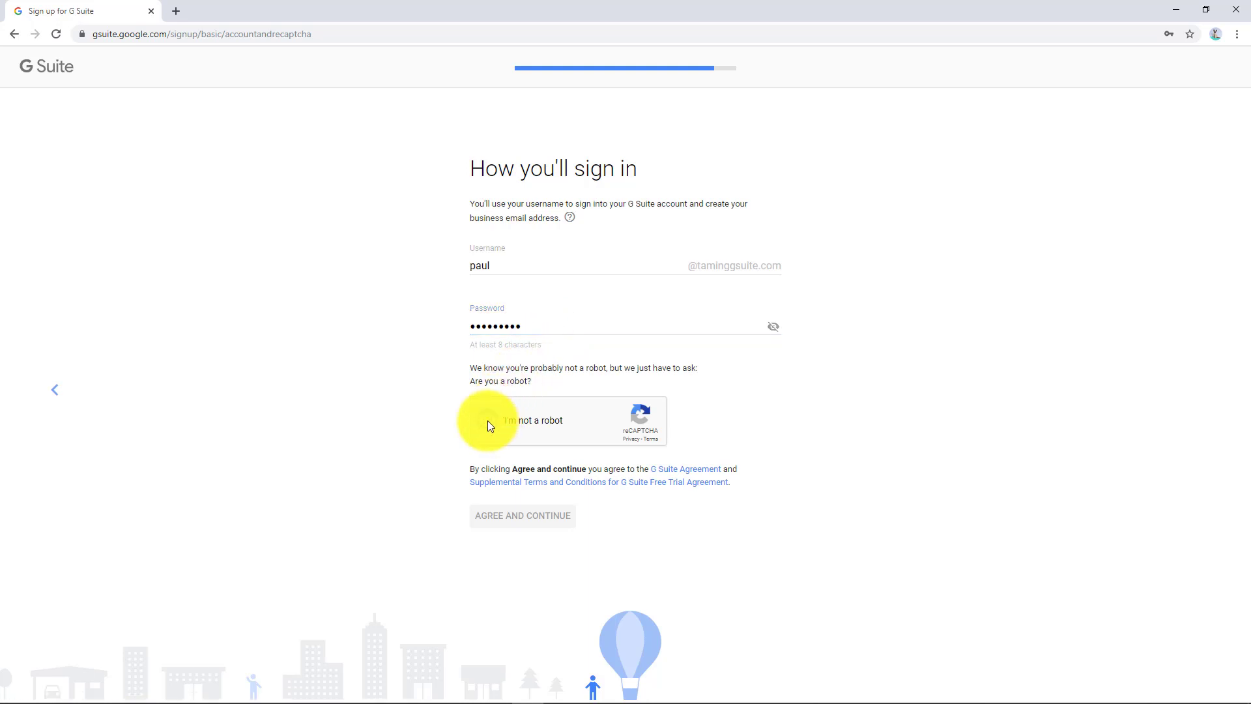
Step: Agree to the terms, show plan prices in USD, and proceed to checkout
click(552, 518)
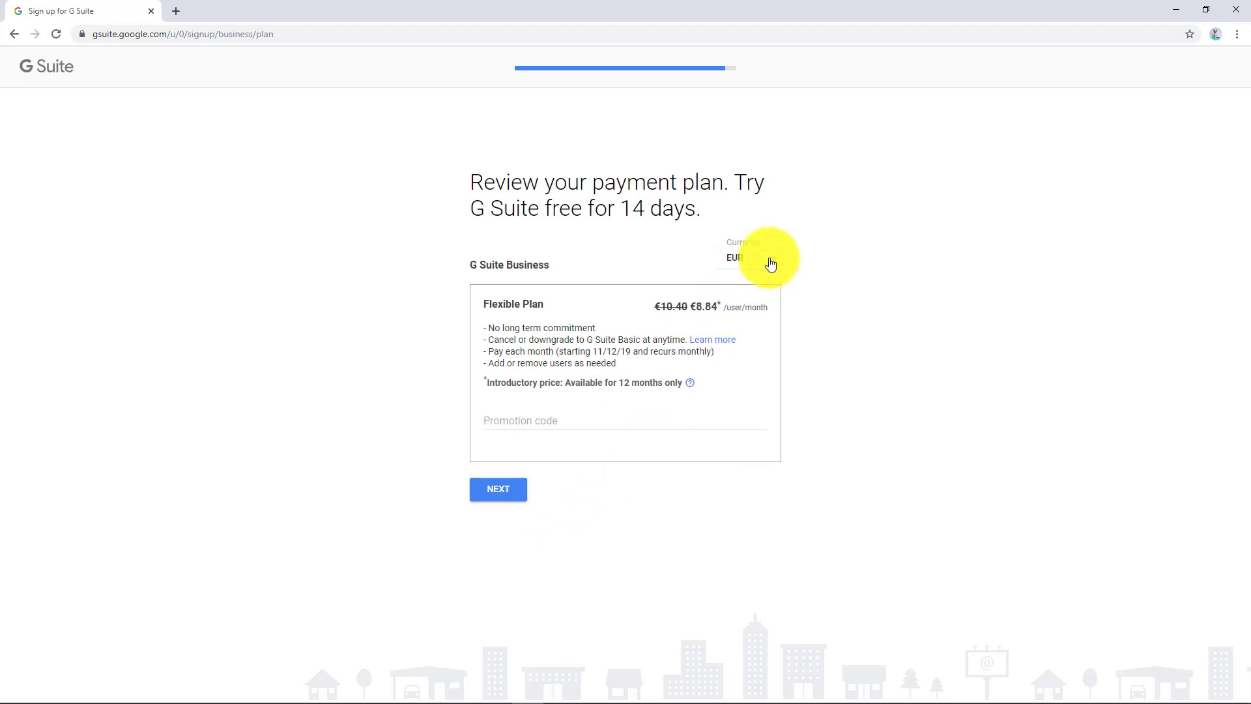
click(763, 259)
click(756, 279)
click(517, 494)
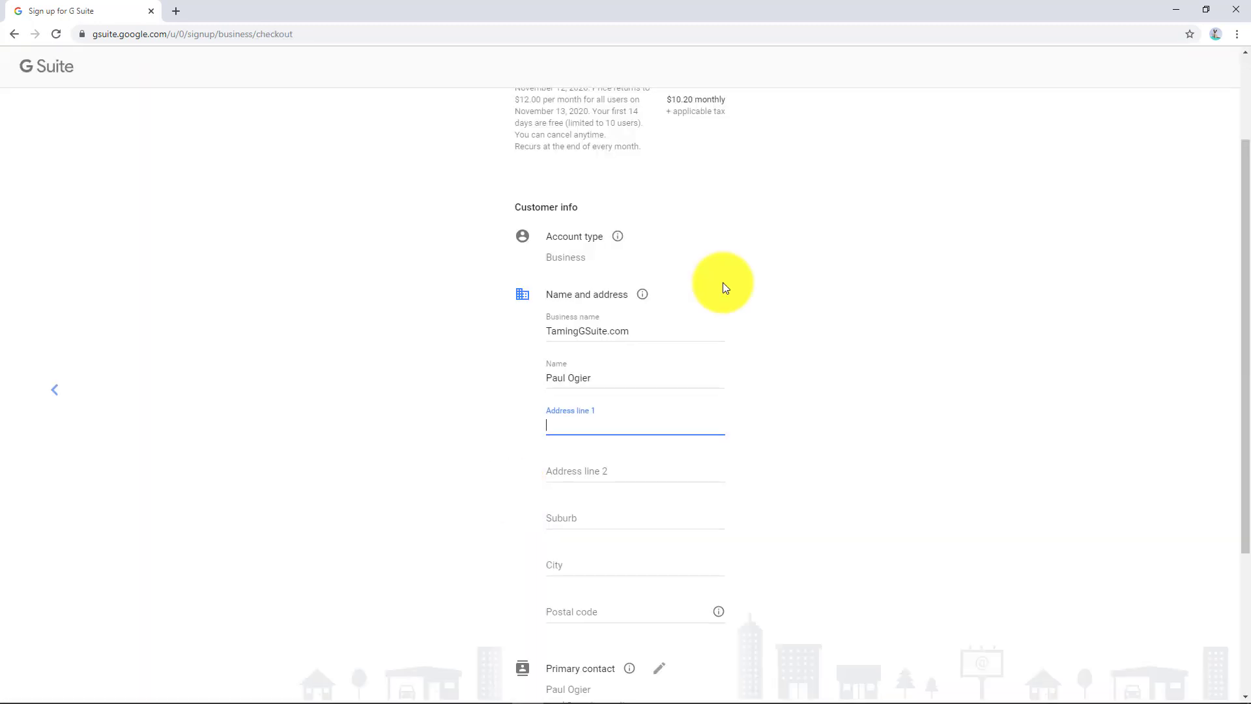
scroll(724, 283, down, 1)
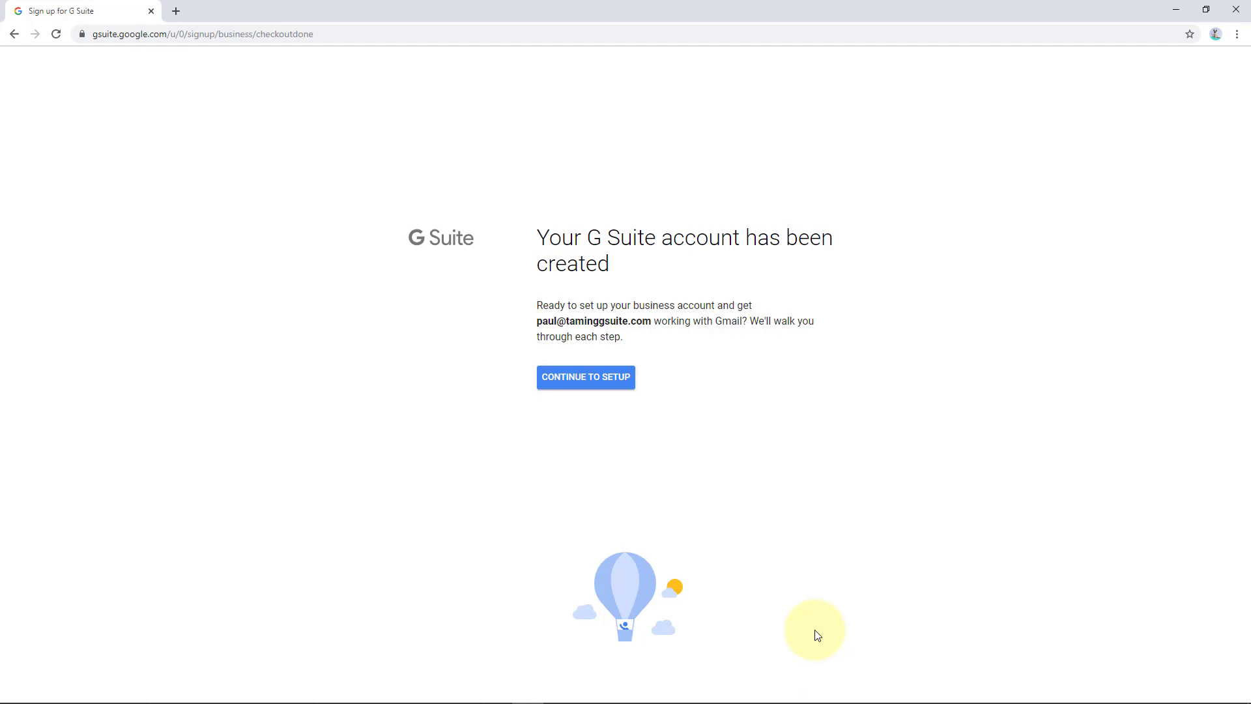
Step: Continue from the account-created confirmation to the G Suite setup page
click(575, 384)
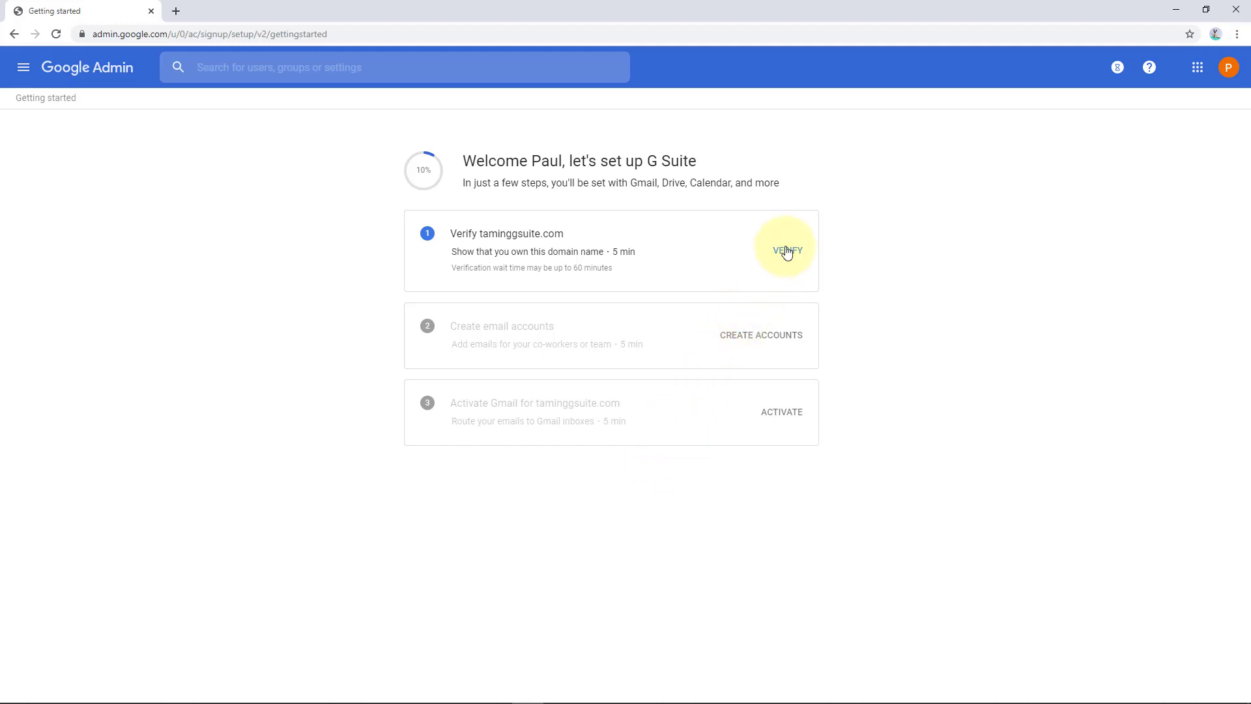
Step: Load admin.google.com in a new tab and switch between it and the setup tab
click(176, 11)
text(adm)
key(BackSpace)
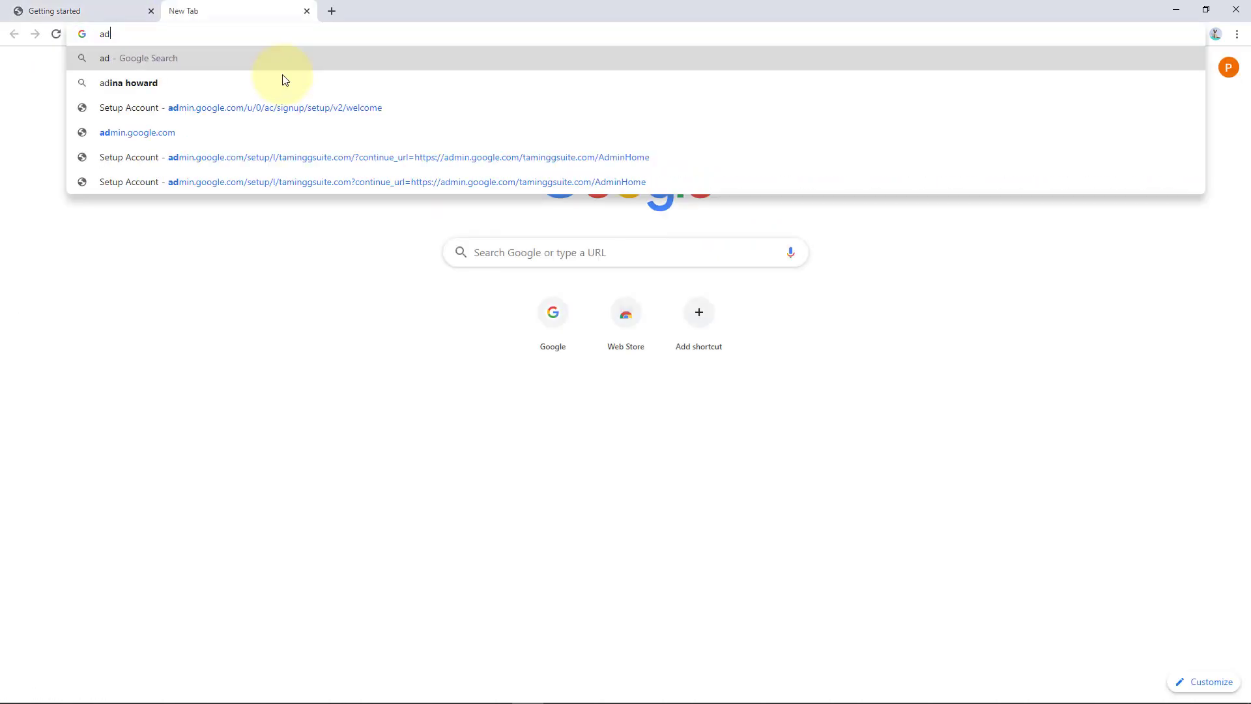
text(min)
key(BackSpace)
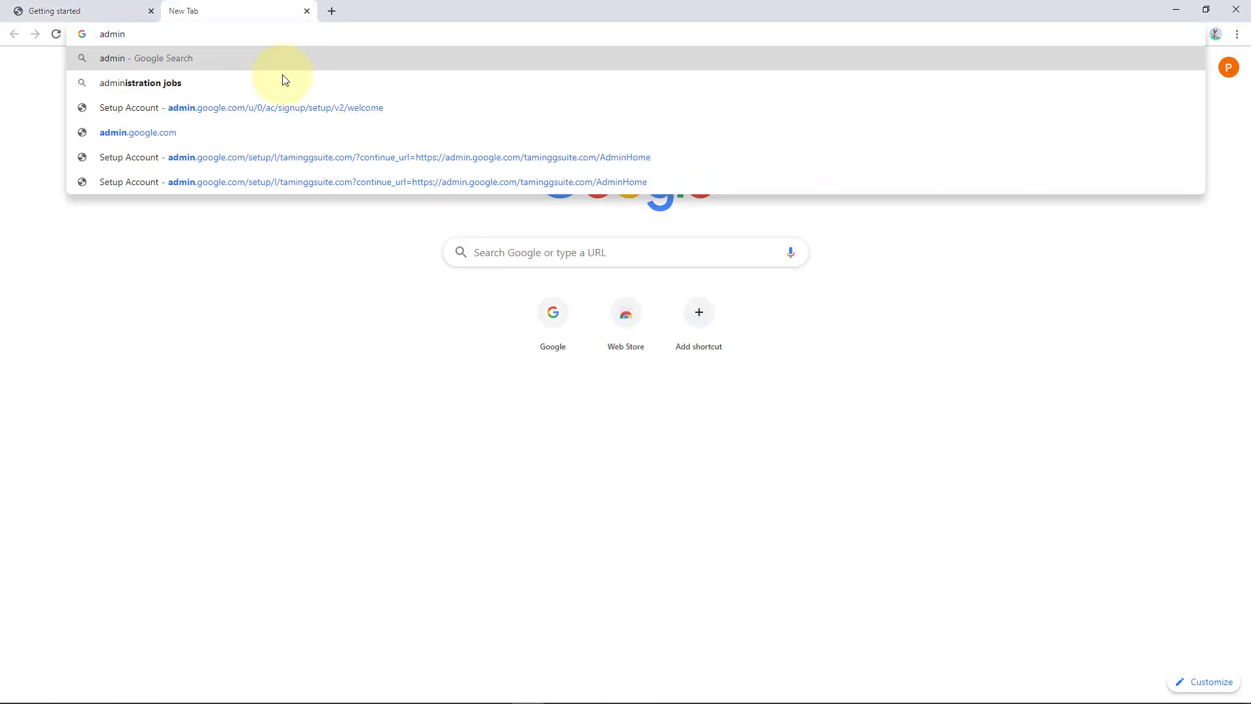
text(.google.com)
key(Return)
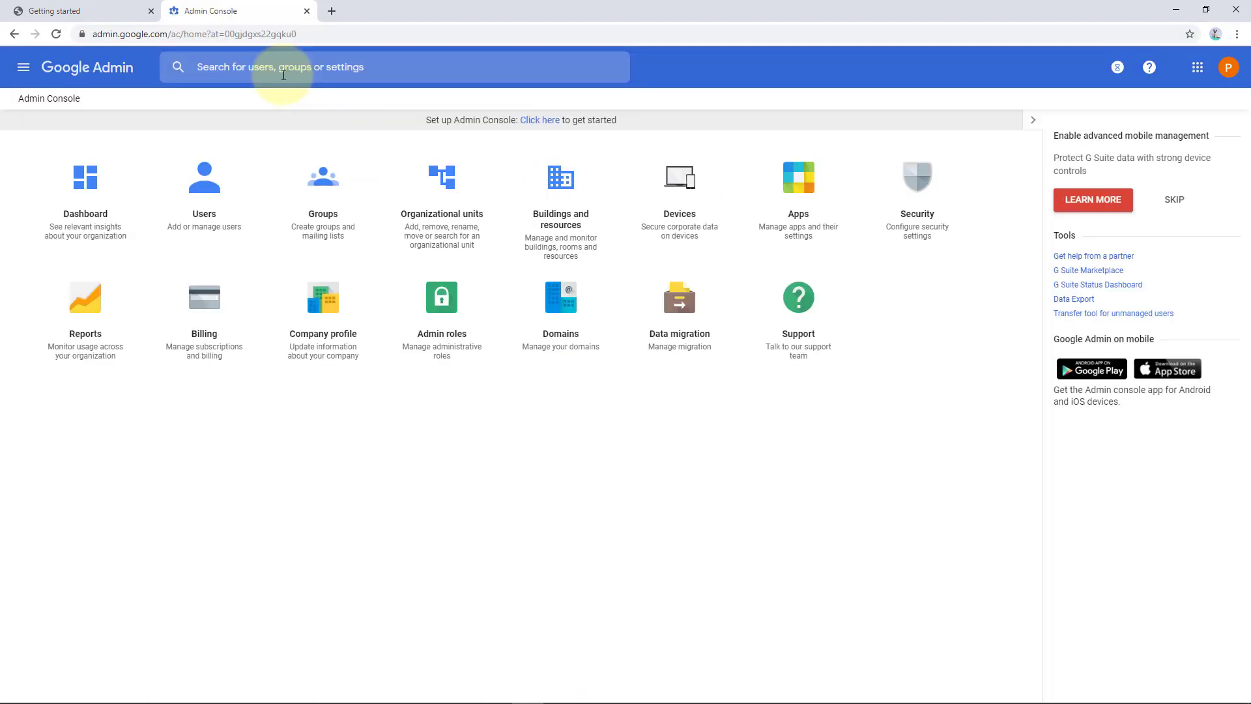
click(82, 11)
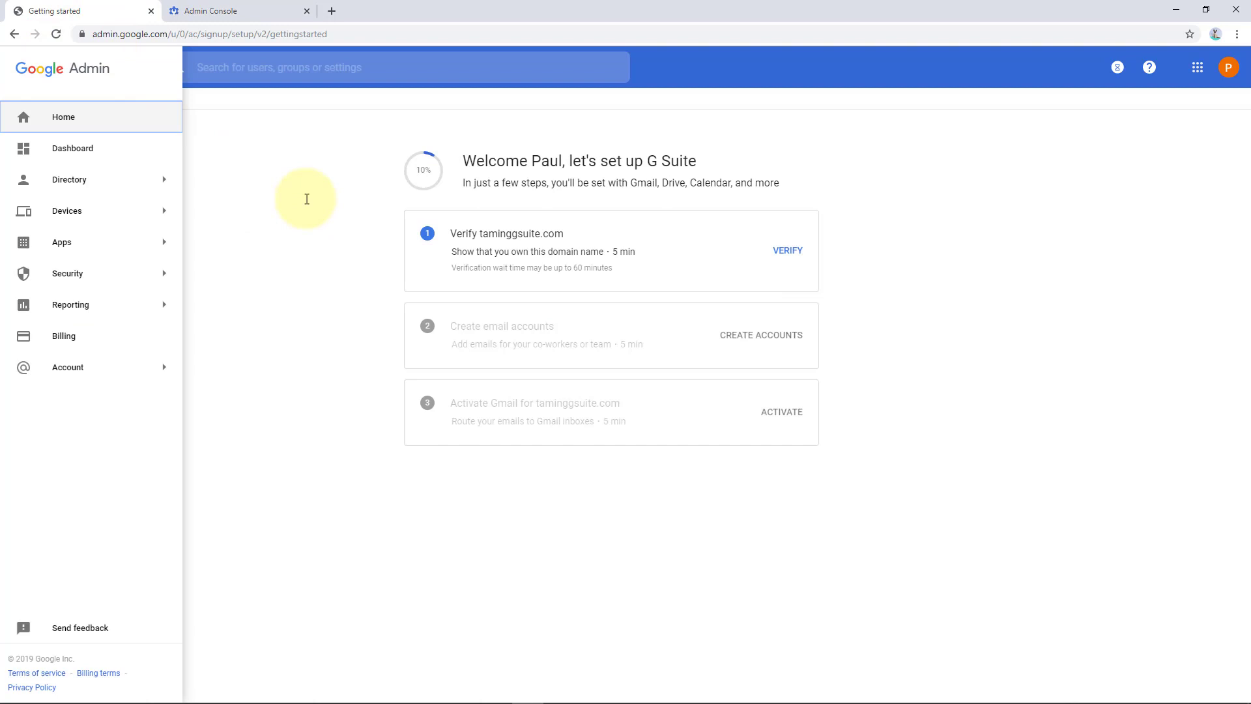
click(242, 11)
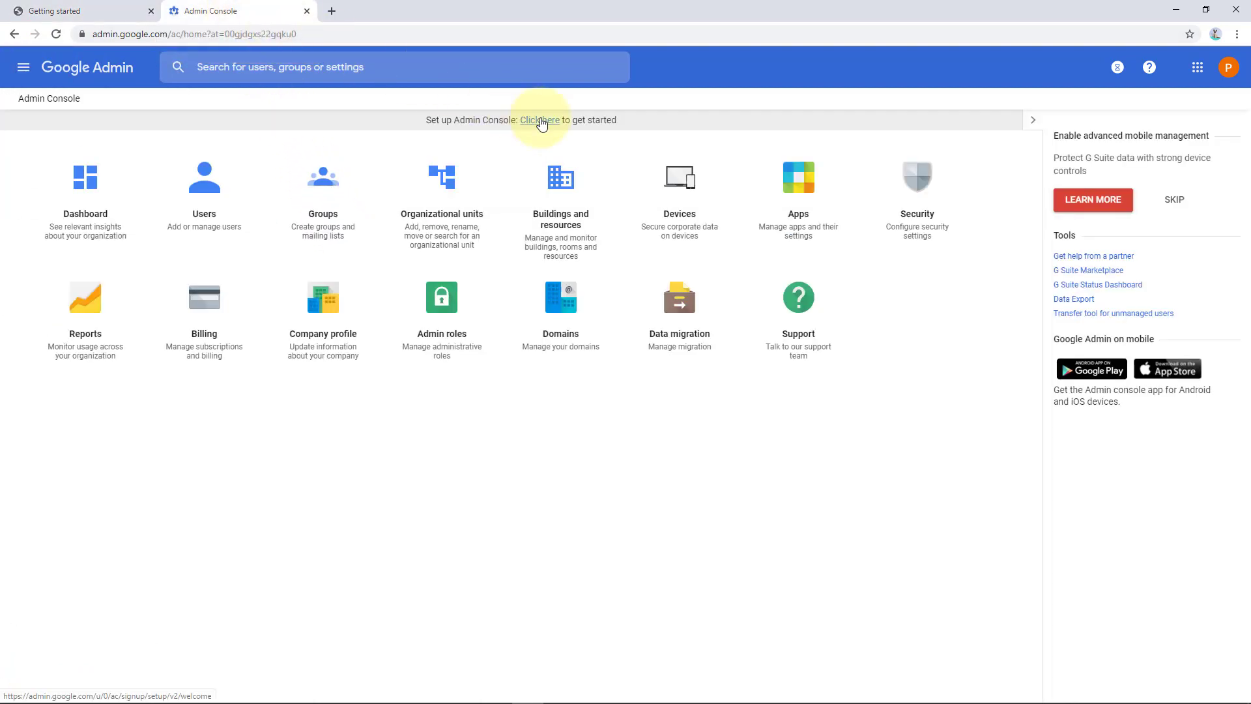
Step: Return to the Getting started tab to begin verifying taminggsuite.com
click(91, 13)
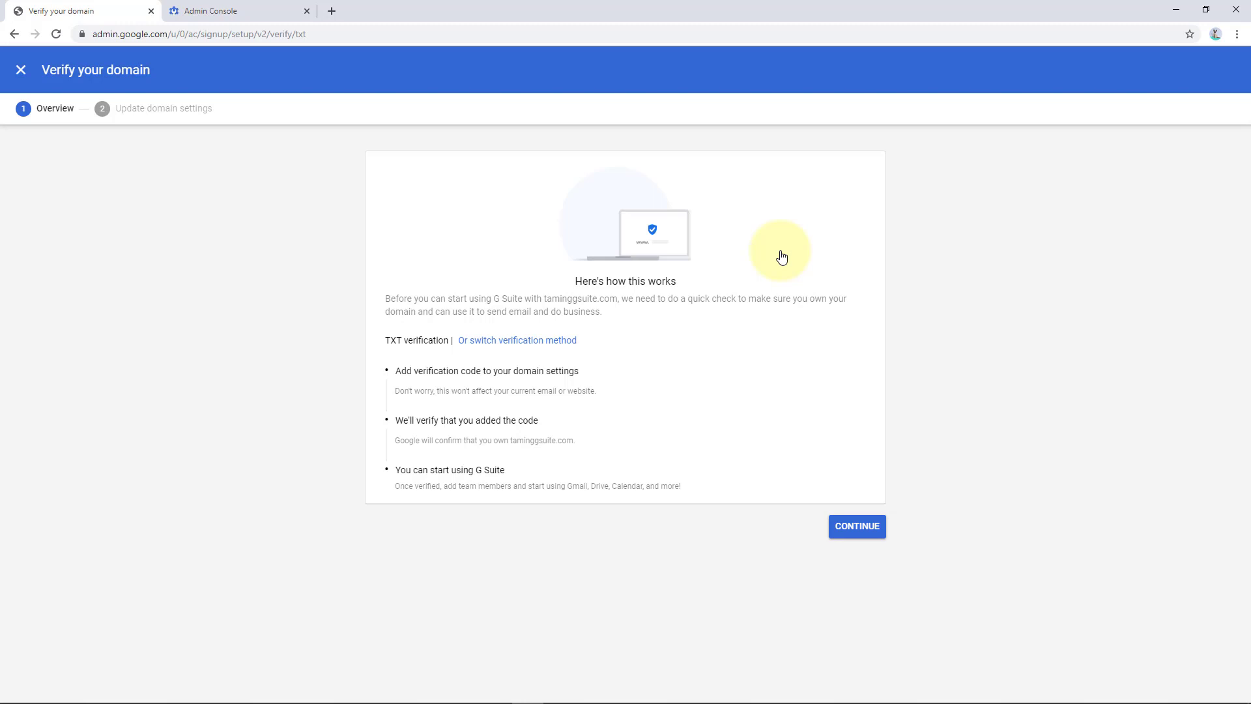
Step: Compare the meta tag and HTML file verification methods, then reselect the TXT record method
click(515, 344)
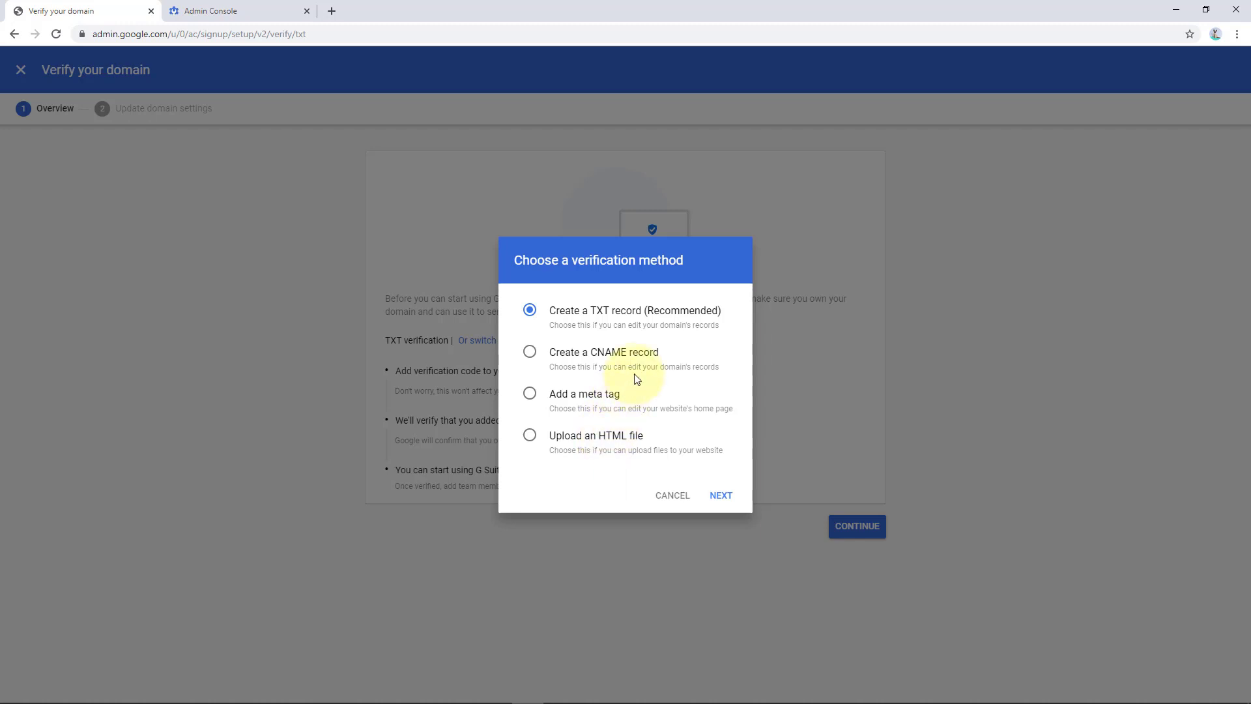
click(529, 397)
click(610, 440)
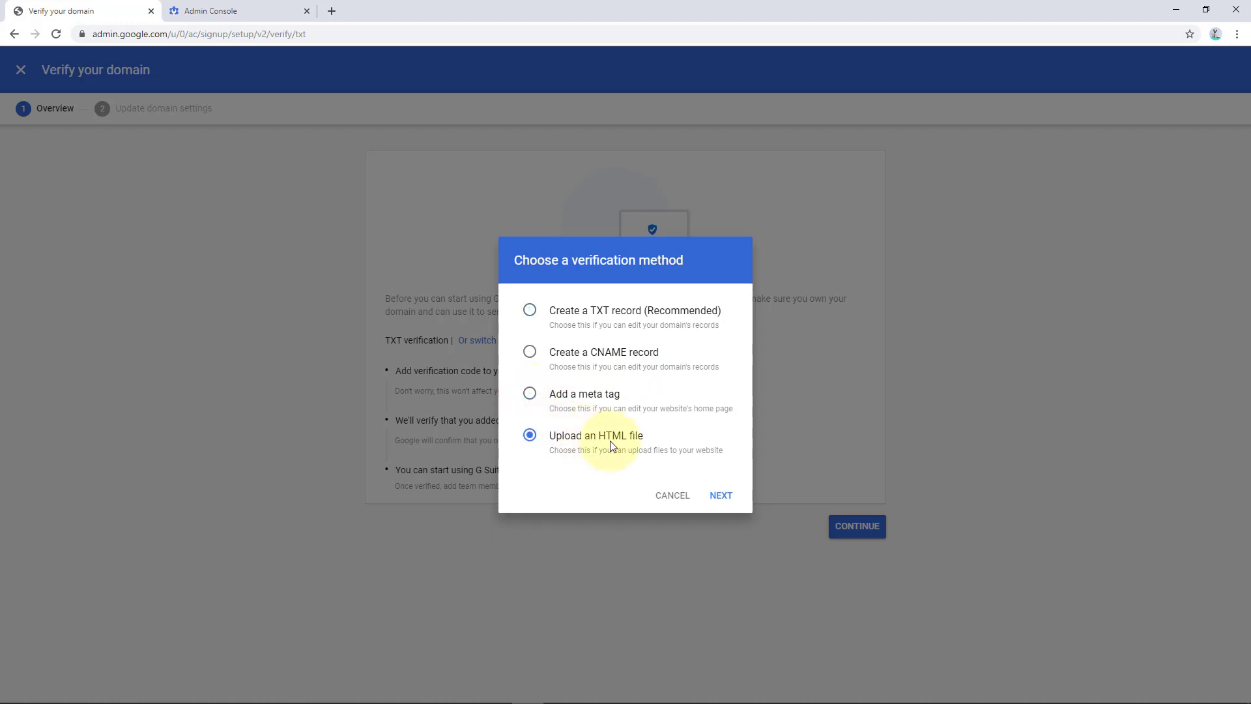
click(590, 315)
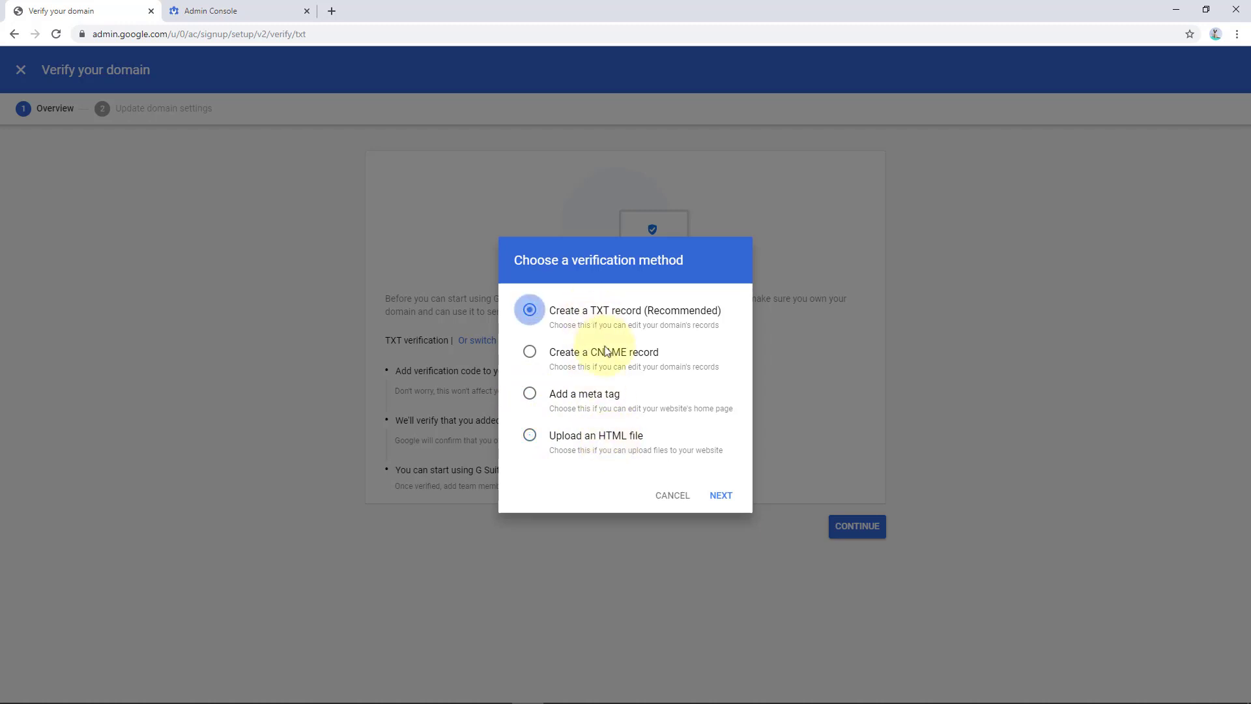
Step: Close the method chooser, highlight the overview's key points, and continue to the TXT verification code
click(666, 498)
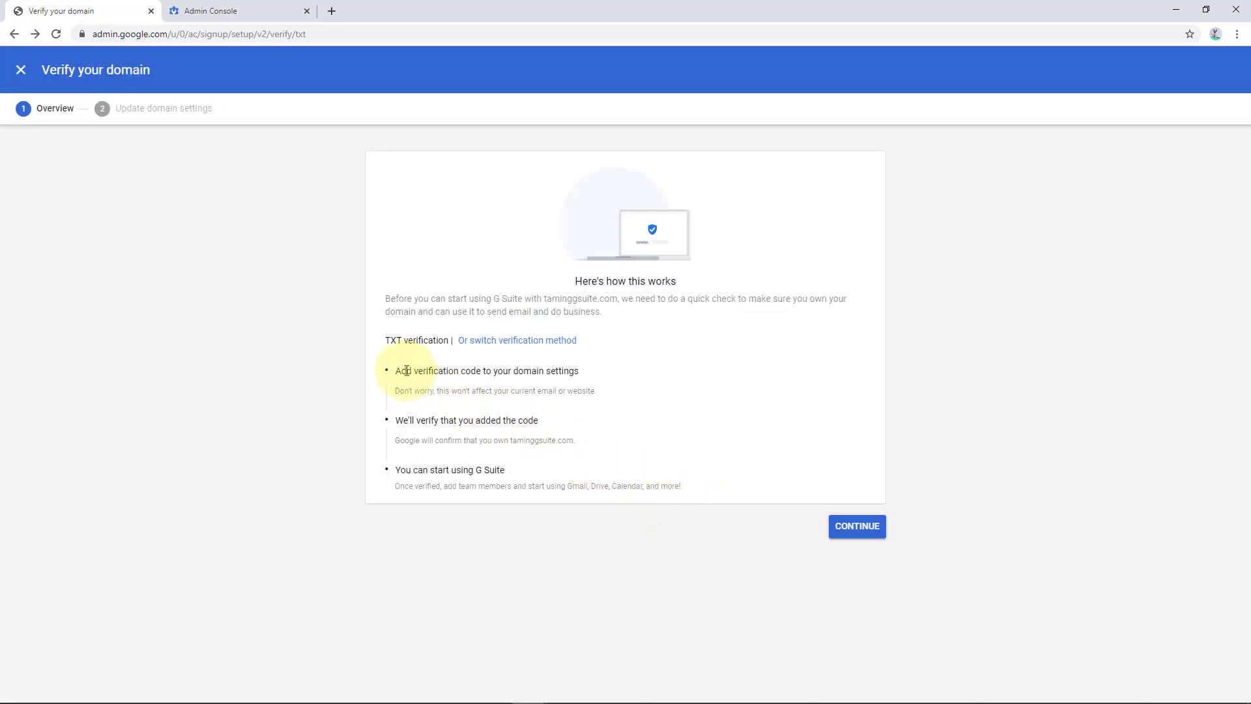
drag(407, 370, 620, 372)
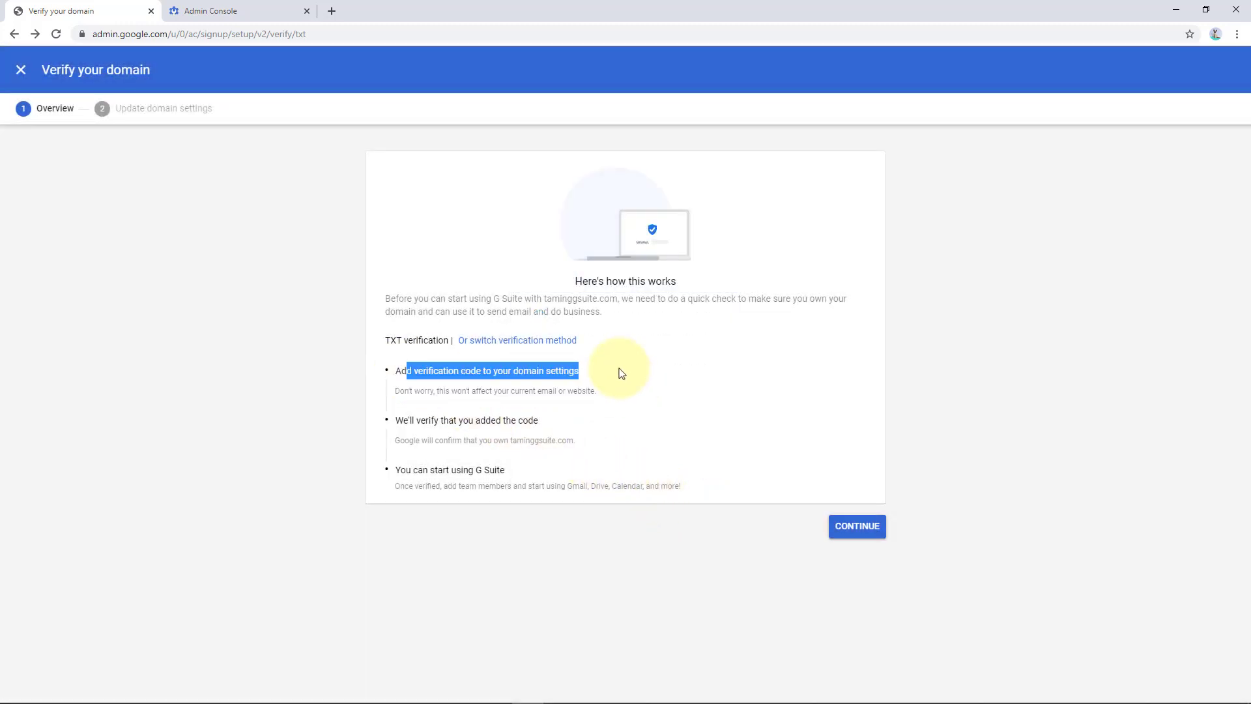
drag(444, 391, 609, 391)
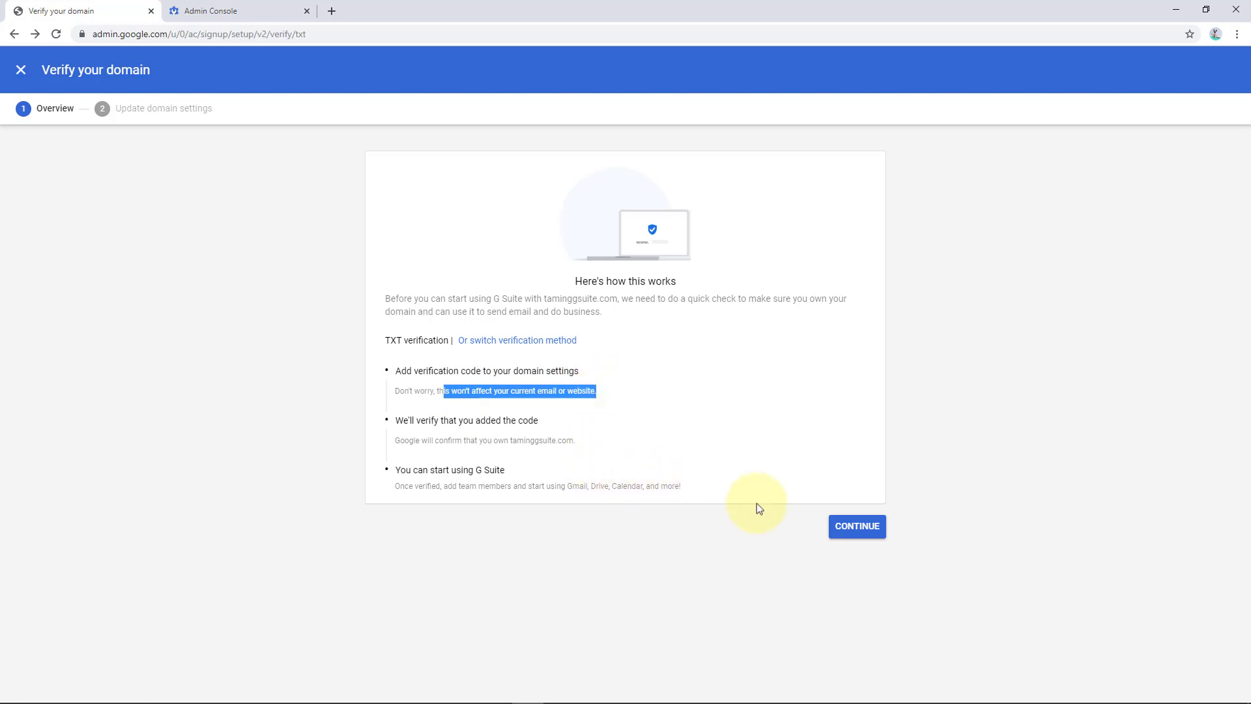
click(858, 527)
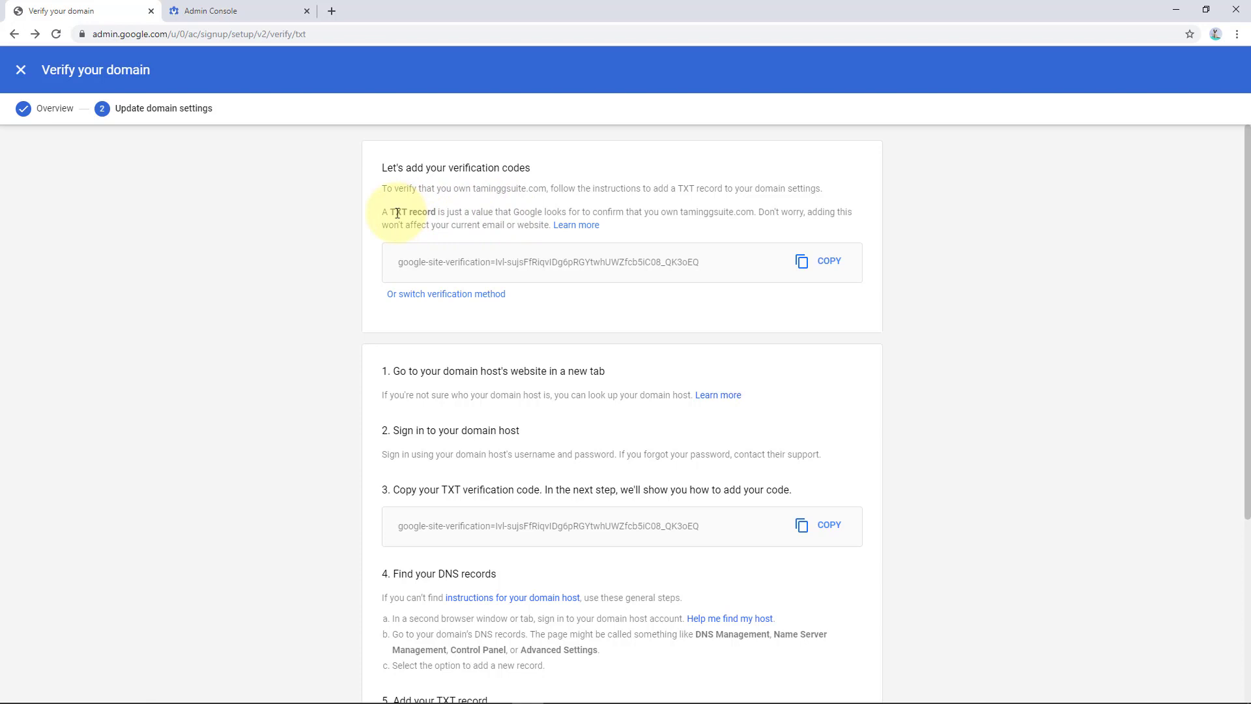
Step: Highlight the TXT record explanation and copy the google-site-verification code for taminggsuite.com
drag(395, 211, 789, 221)
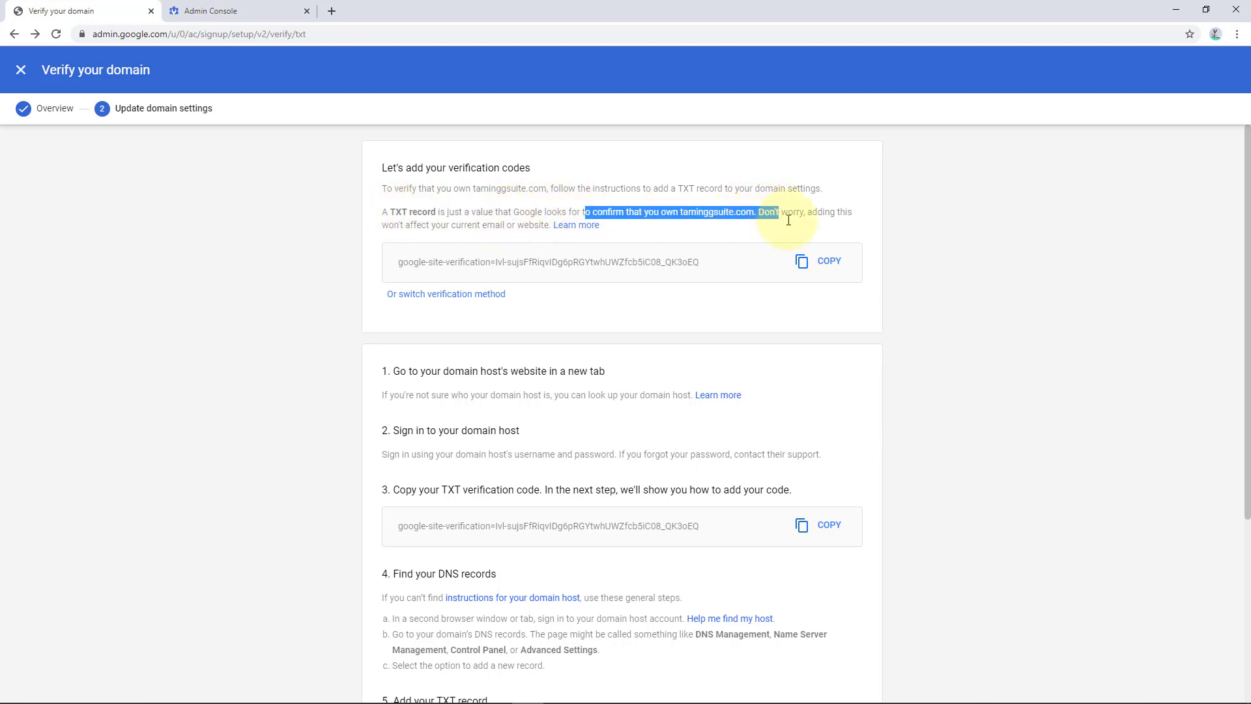
click(830, 266)
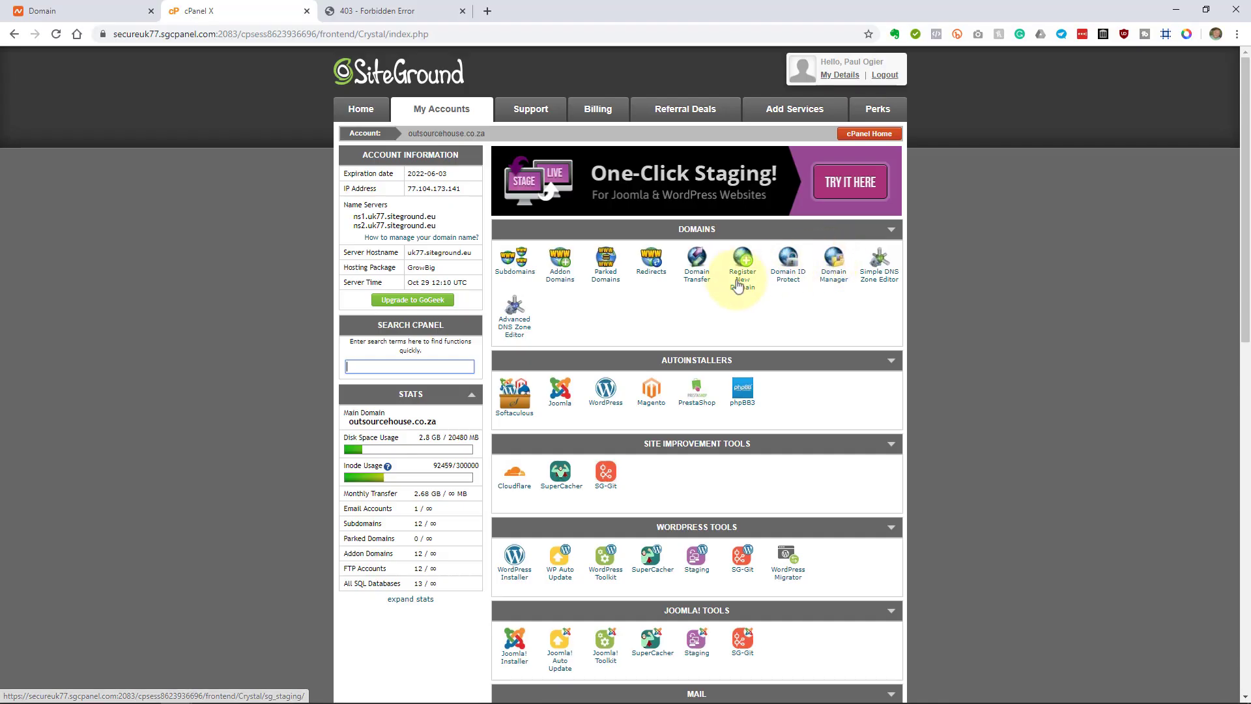
Step: Open the Advanced DNS Zone Editor for the taminggsuite.com domain
click(513, 327)
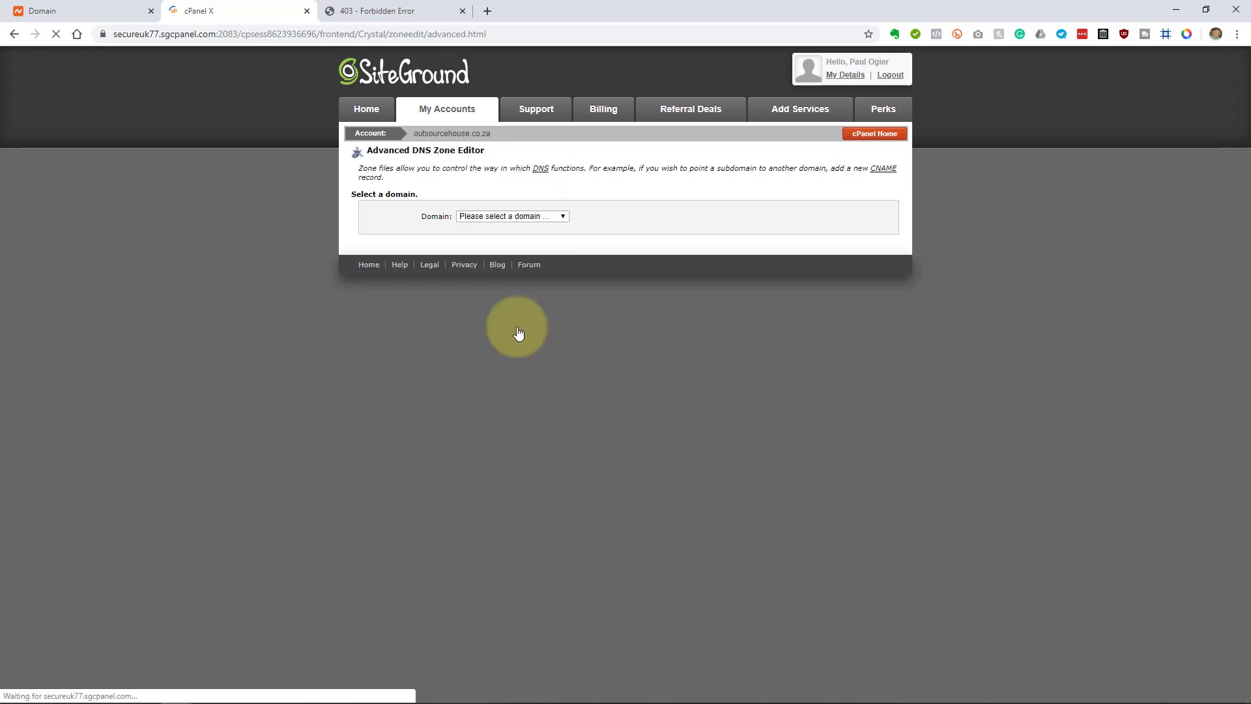
click(513, 216)
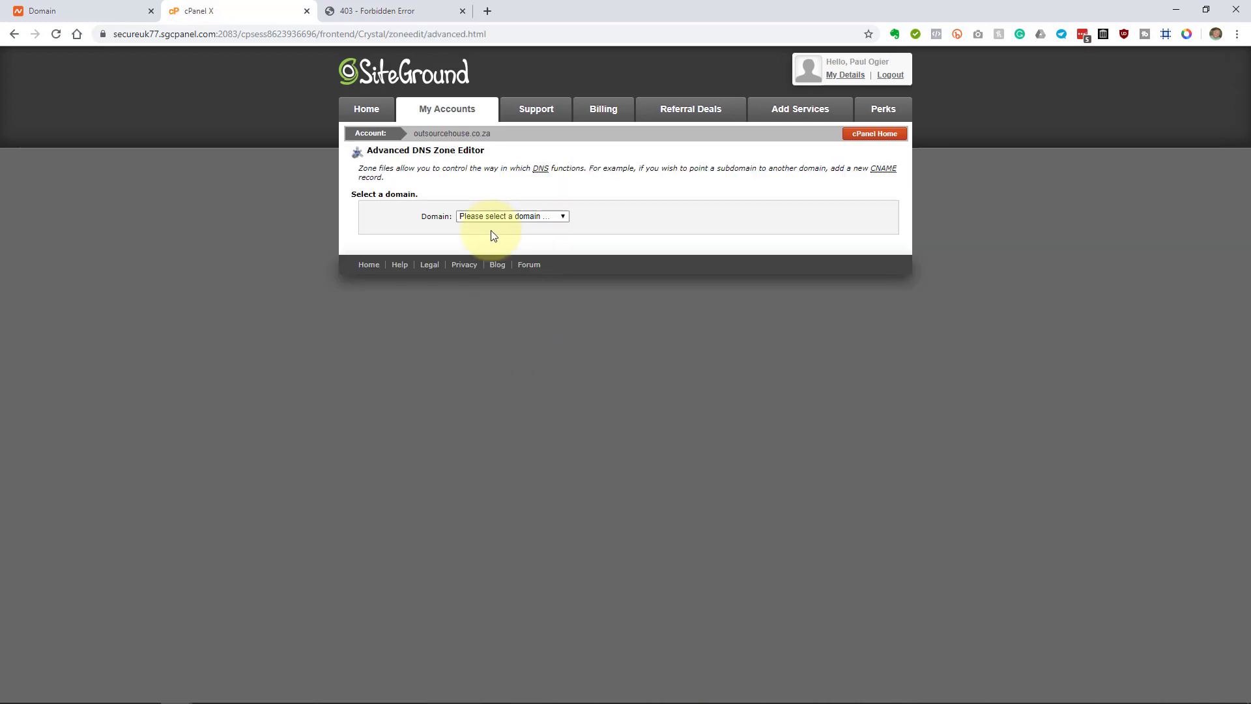
click(492, 235)
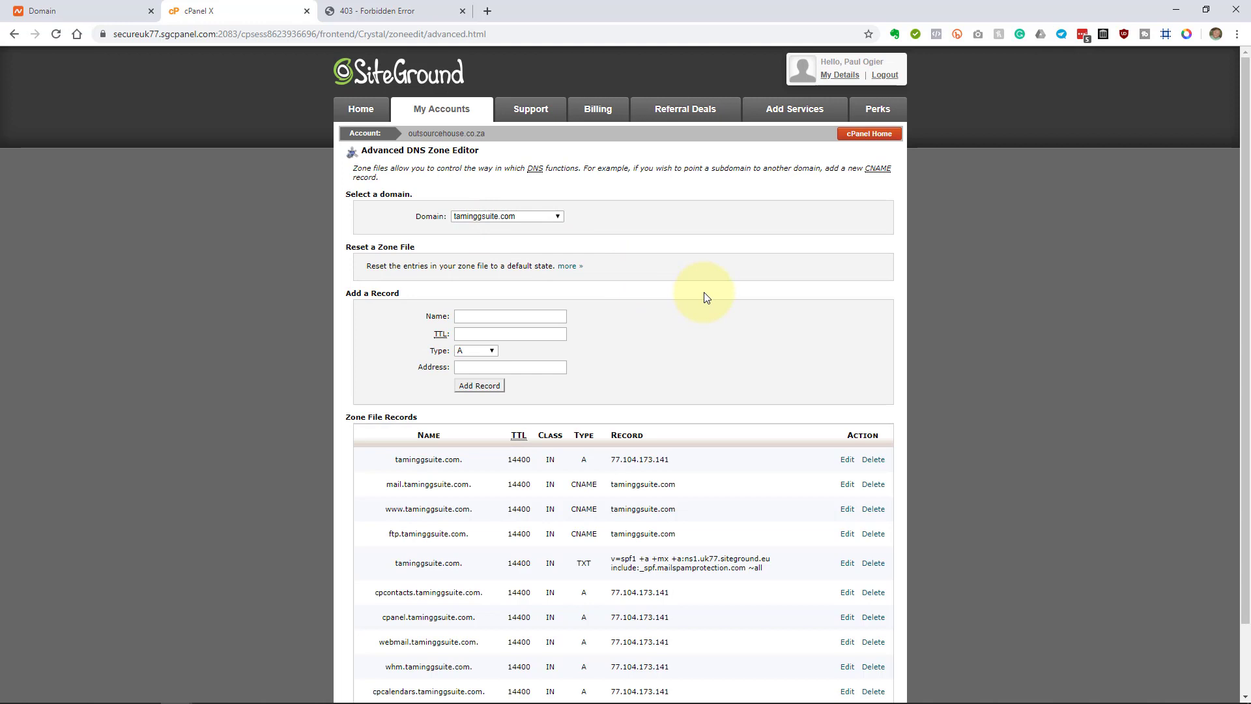
scroll(704, 292, down, 2)
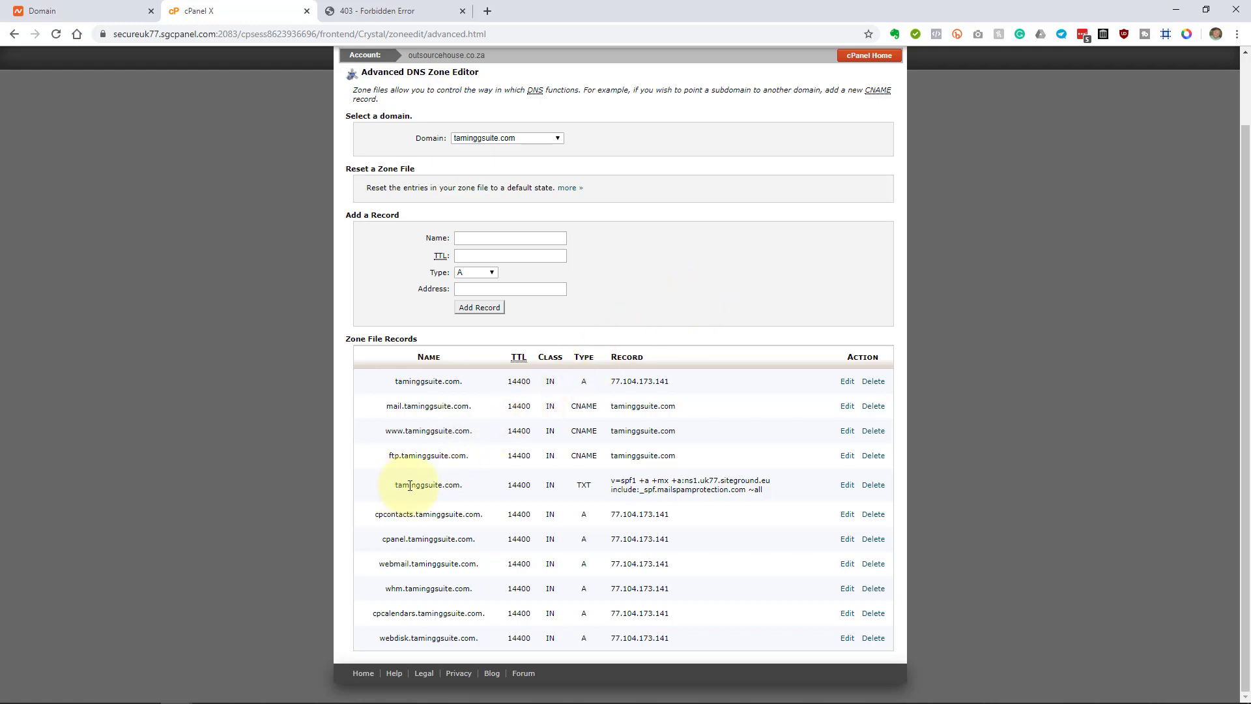
Step: Delete the existing SPF TXT record from the taminggsuite.com zone
drag(397, 486, 763, 493)
click(767, 514)
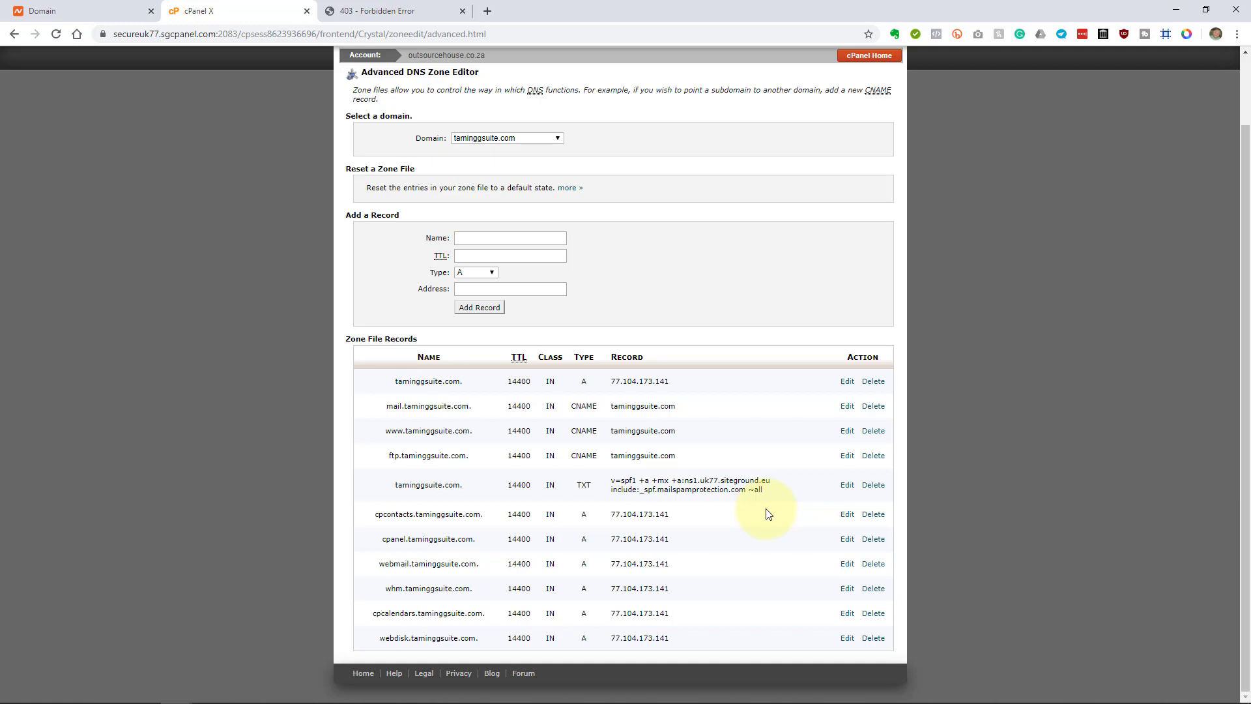
click(873, 485)
click(644, 535)
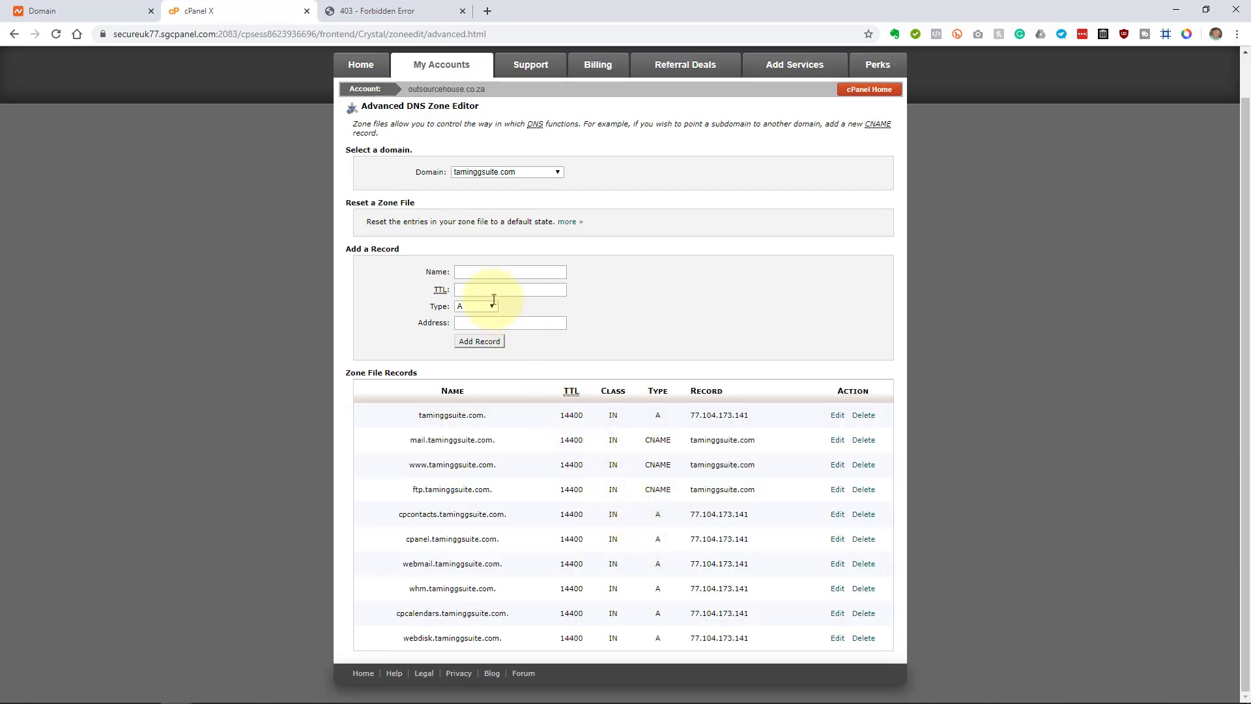
Step: Enter 'tainminggsuite.com' as the new record's name with a TTL of 3600
click(475, 271)
text(tain)
text(mingg)
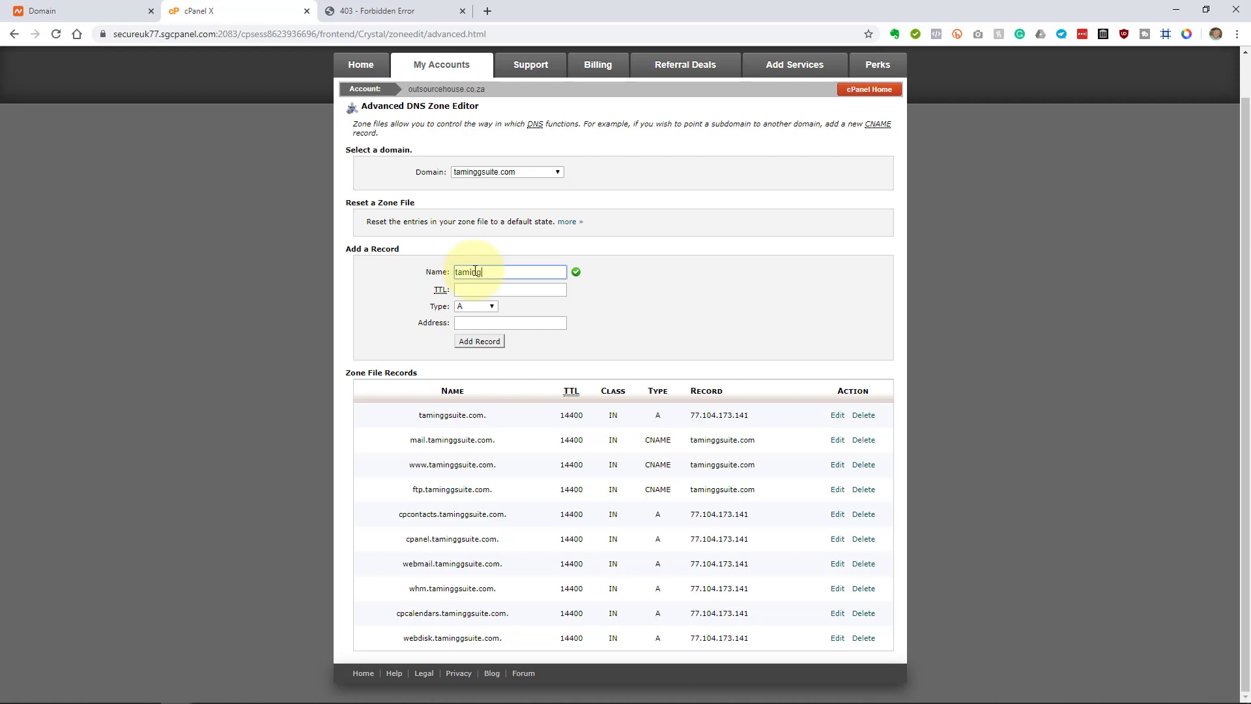
text(suite.com)
key(Tab)
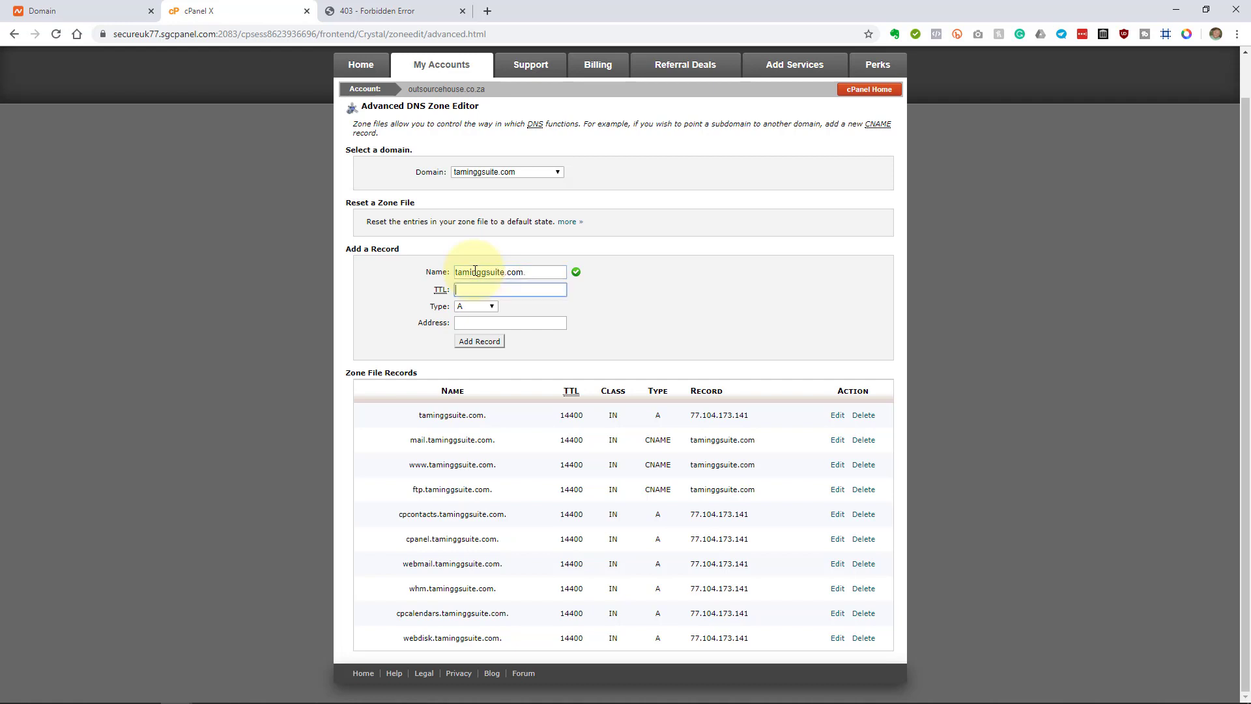
click(546, 272)
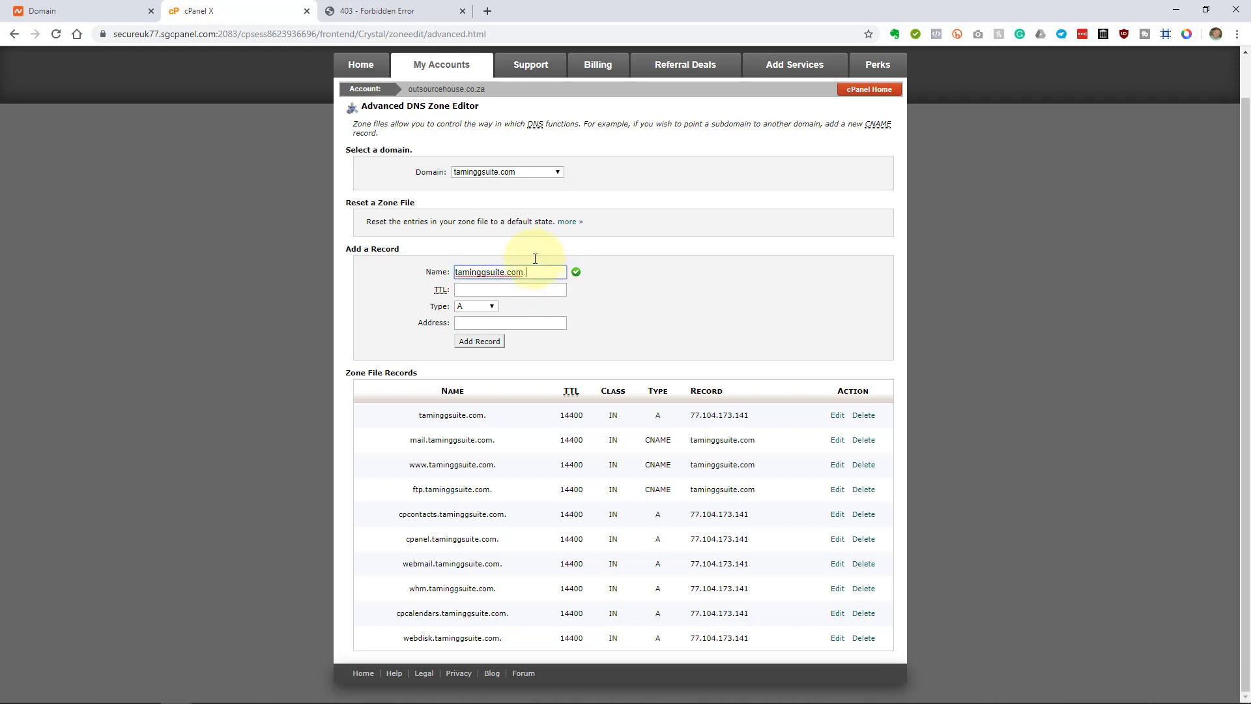
click(514, 291)
text(3600)
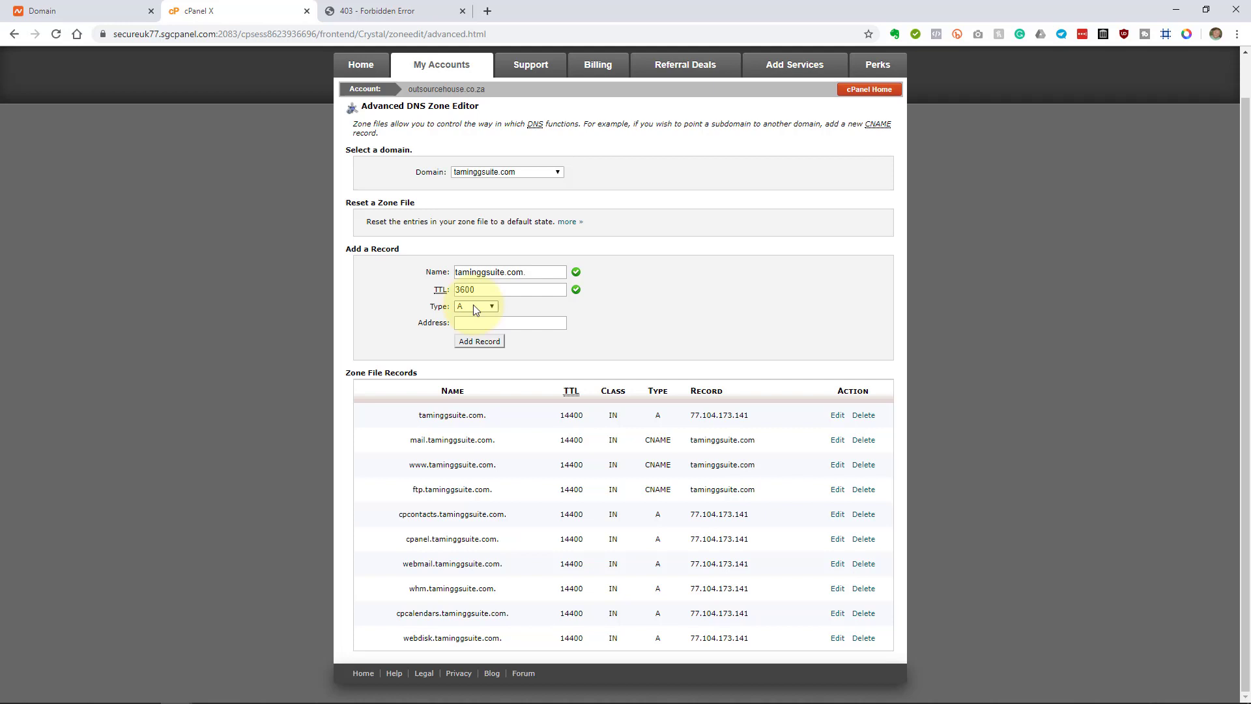
Step: Make it a TXT record holding the pasted google-site-verification code and add it to the zone
click(473, 304)
click(487, 409)
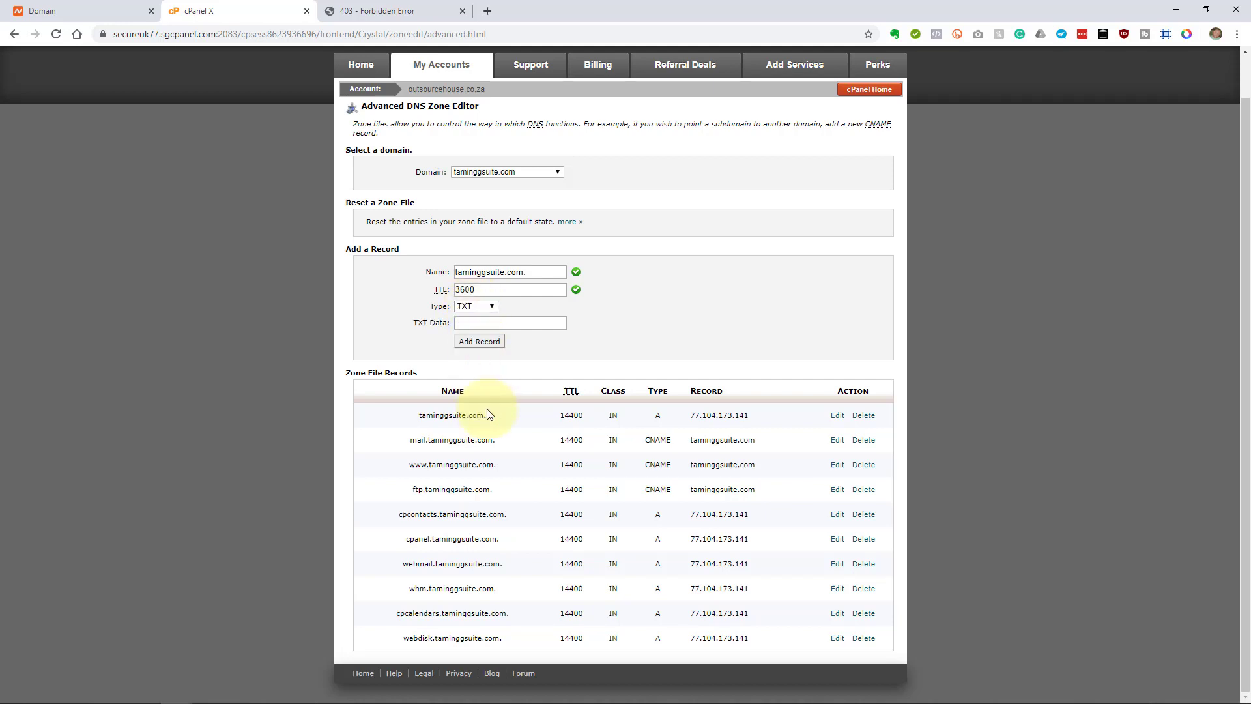
click(493, 322)
key(ctrl+v)
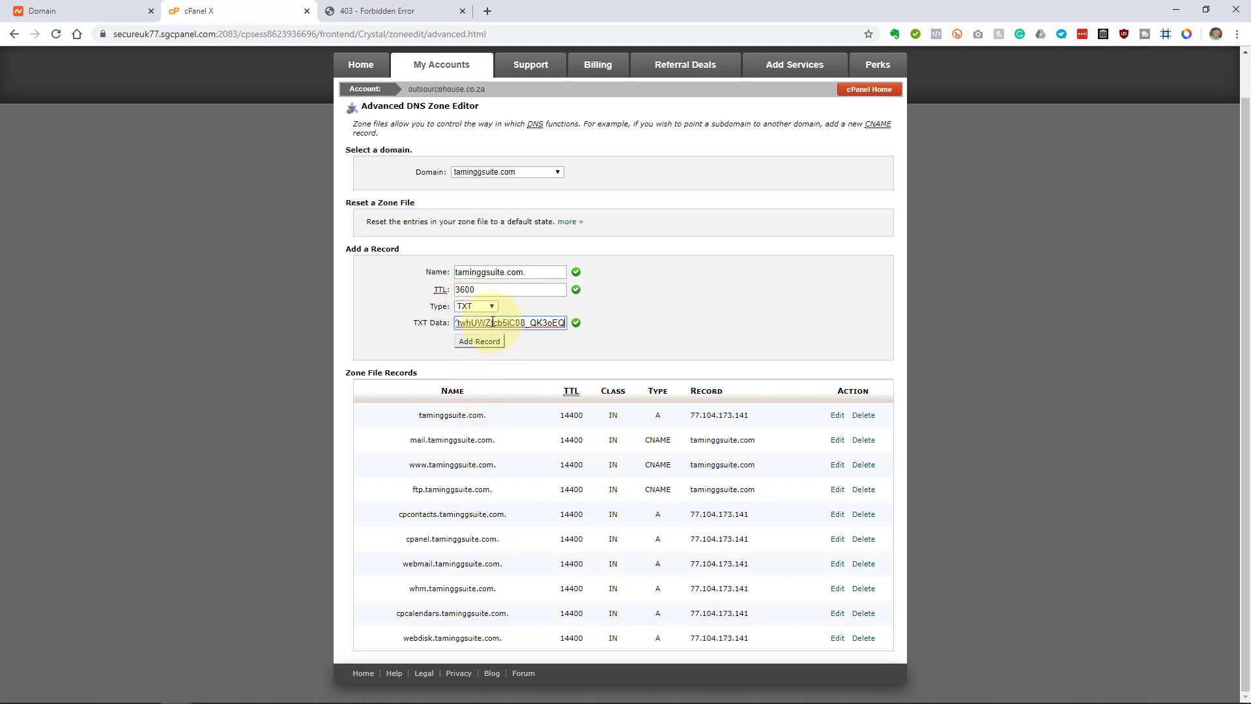
key(alt+Tab)
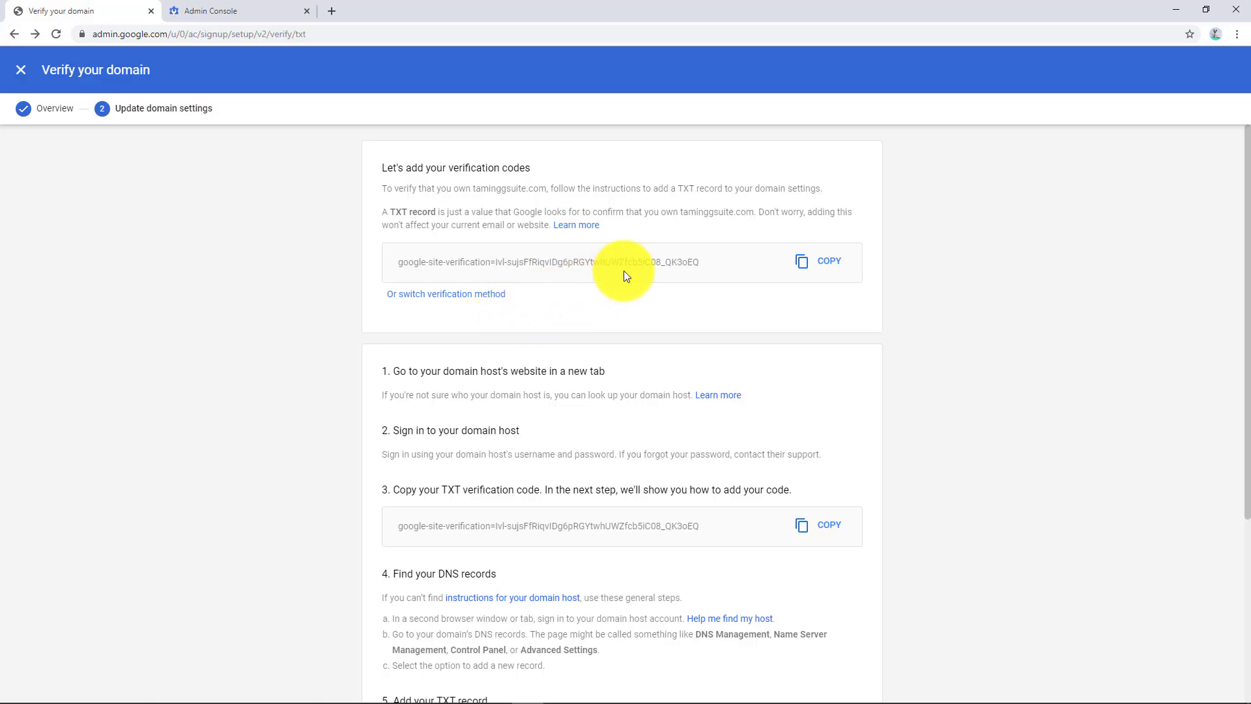
key(alt+Tab)
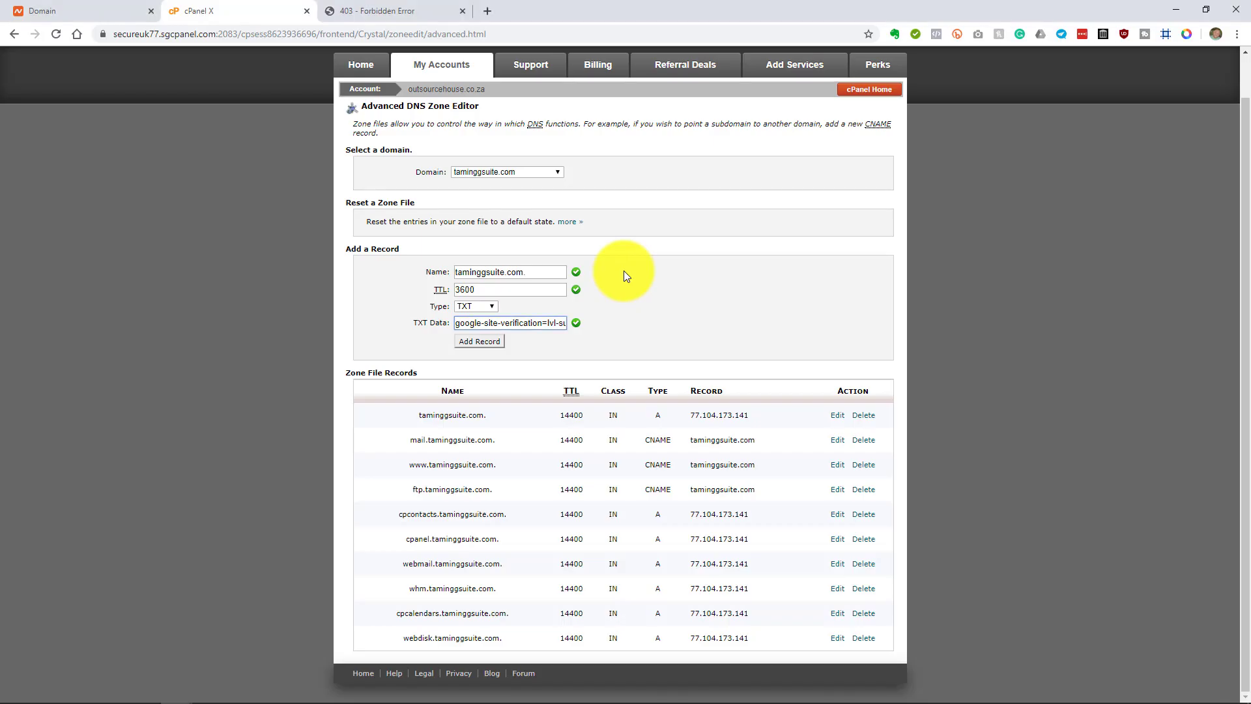
double_click(480, 289)
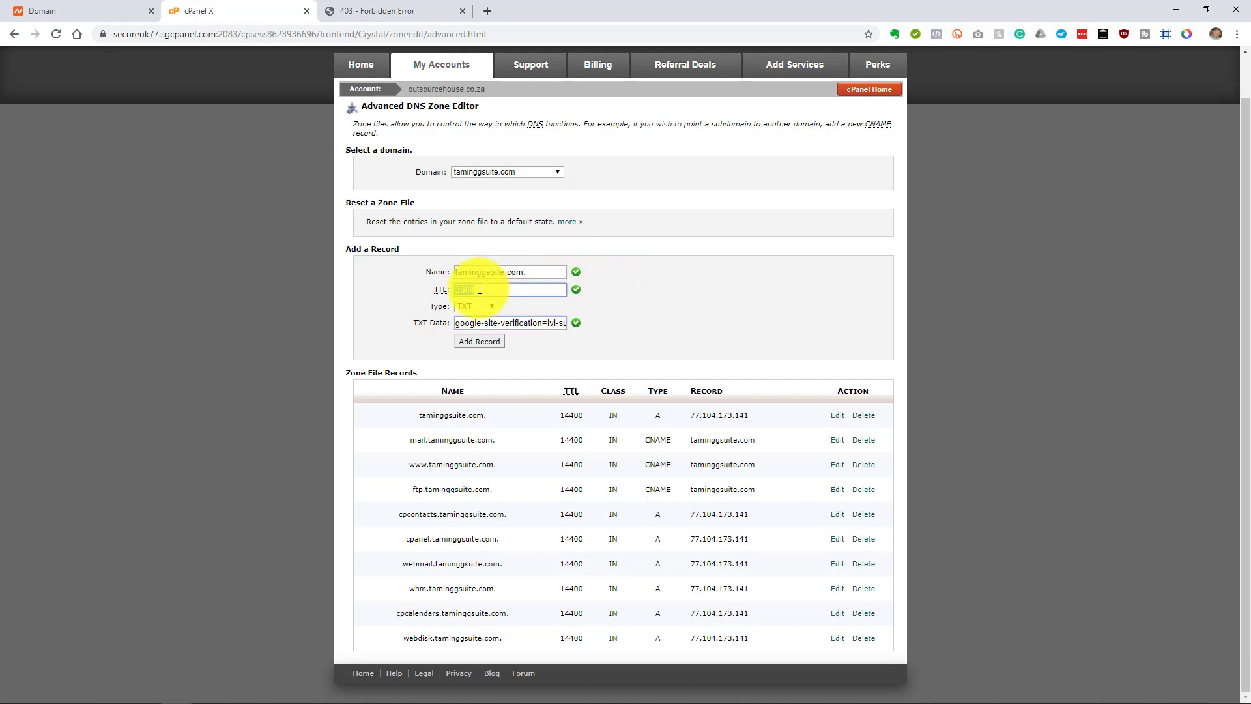
click(479, 288)
click(488, 343)
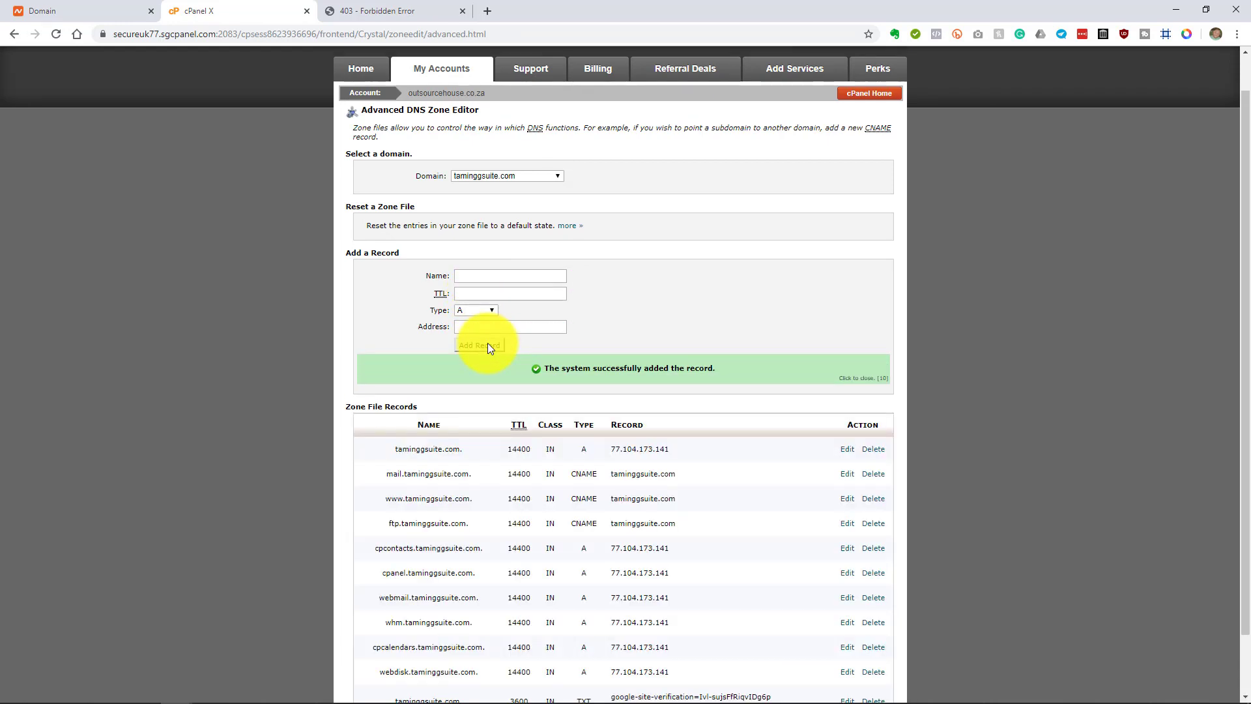
scroll(488, 343, down, 2)
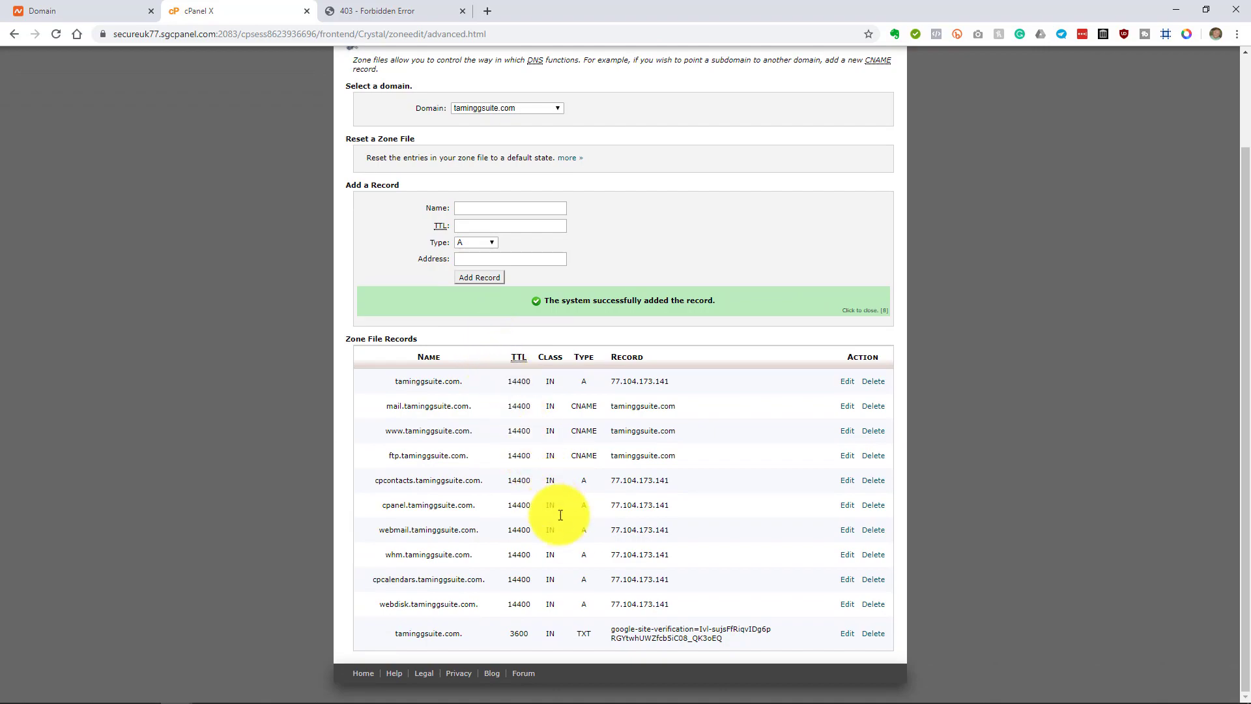
Step: Back on Google's Verify your domain page, start the TXT record verification for taminggsuite.com
key(alt+Tab)
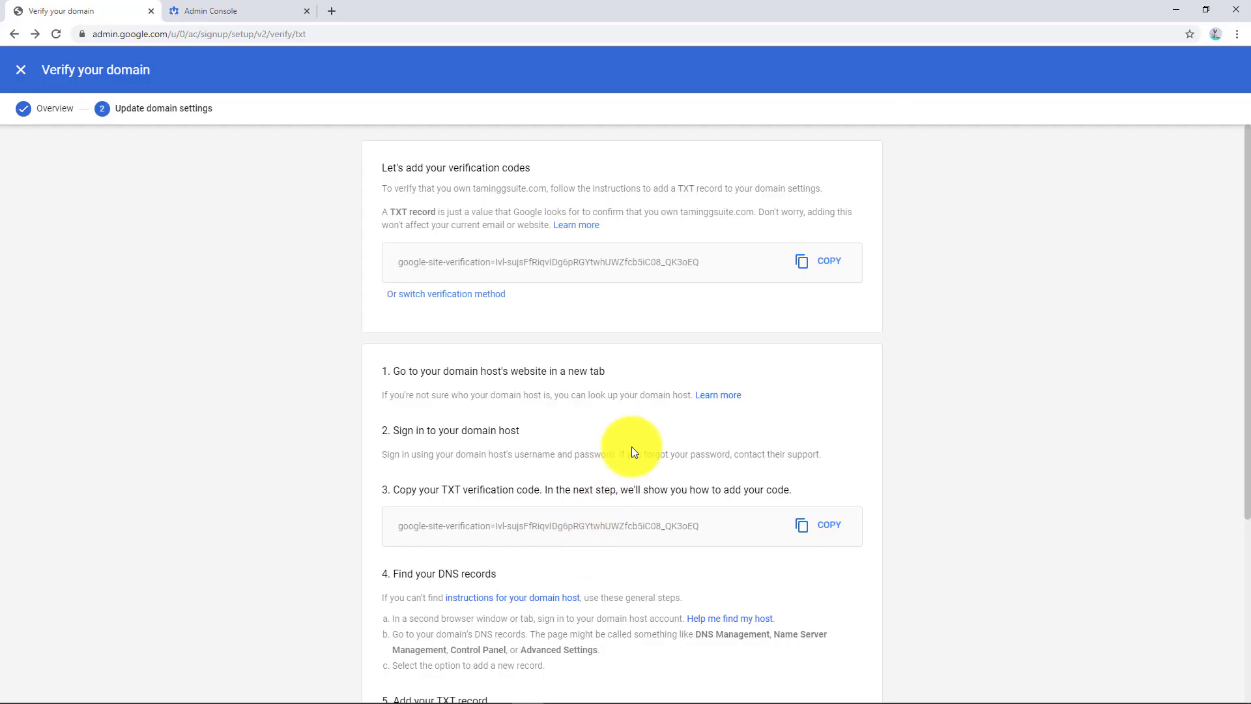
scroll(631, 447, down, 2)
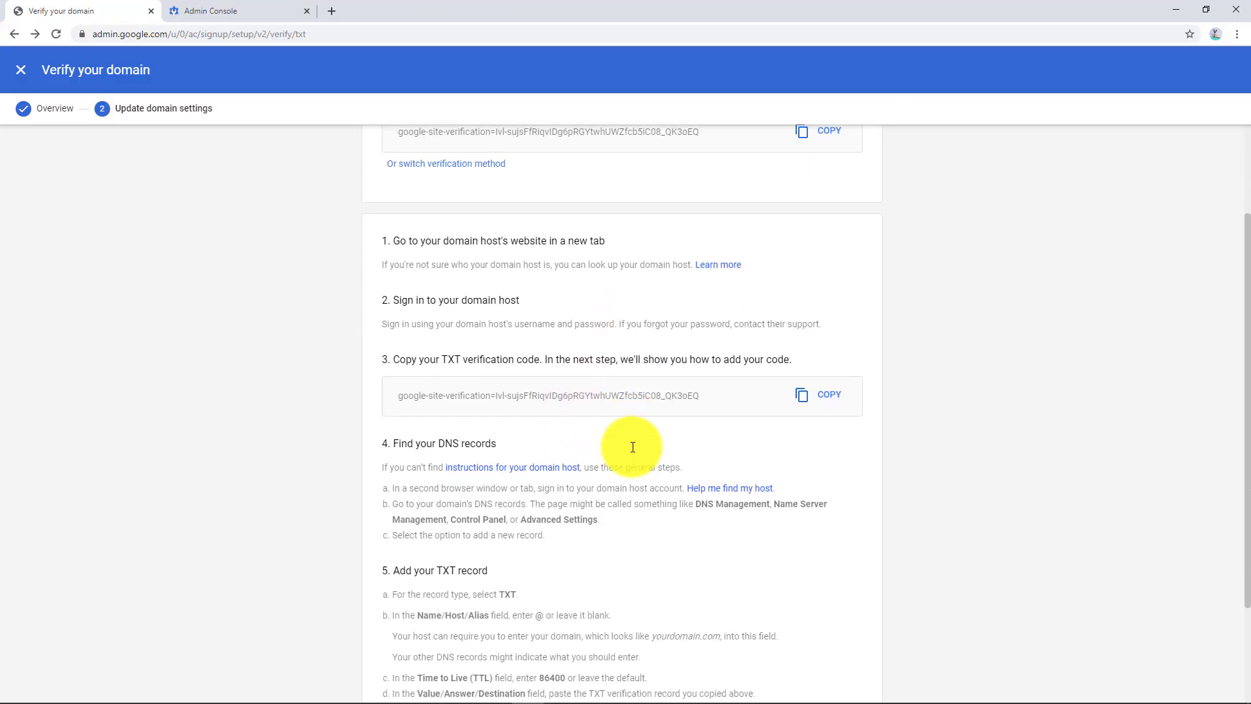
scroll(633, 447, down, 2)
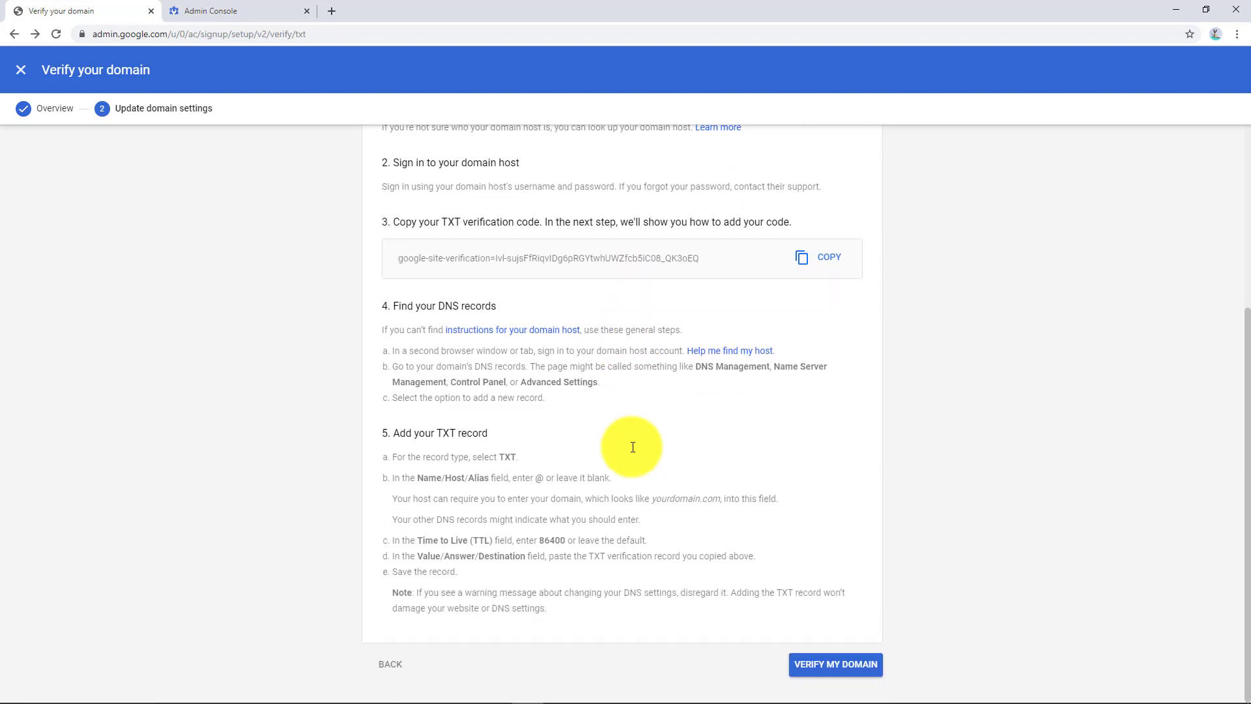
click(848, 665)
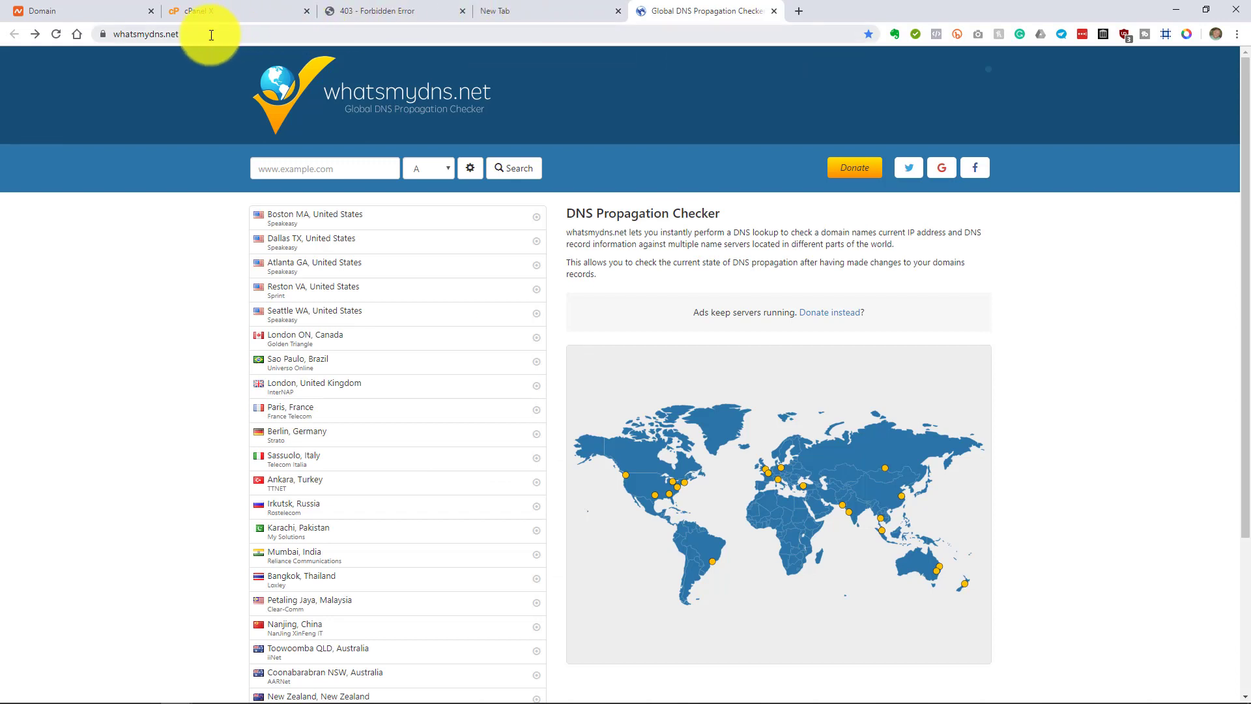
Step: Run a whatsmydns.net NS lookup for taminggsuite.com
click(209, 34)
click(343, 168)
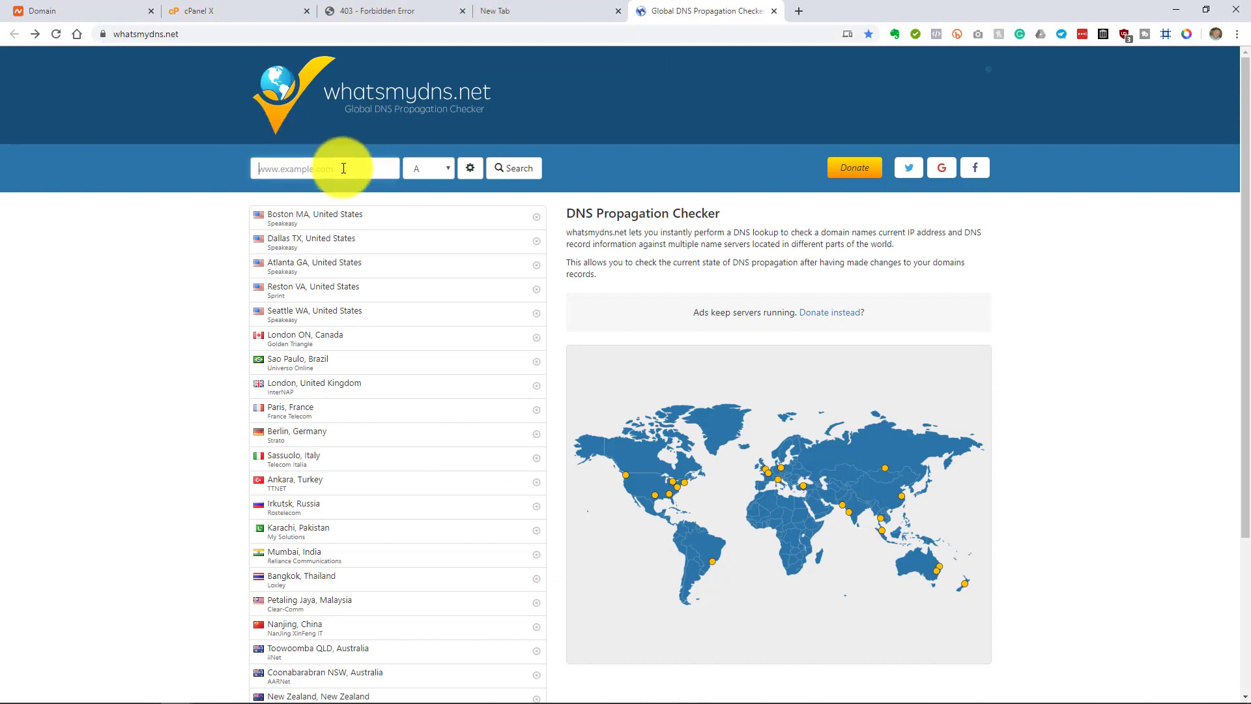
text(taminggsuite.com)
click(432, 167)
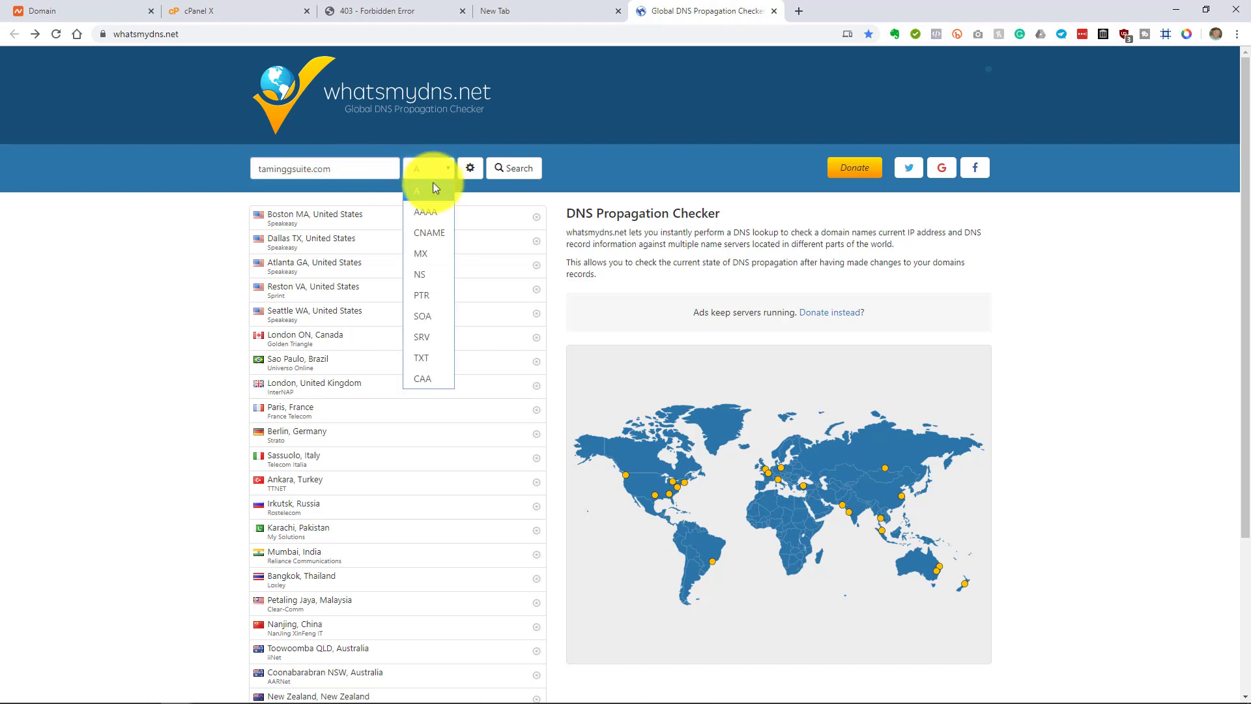
click(428, 275)
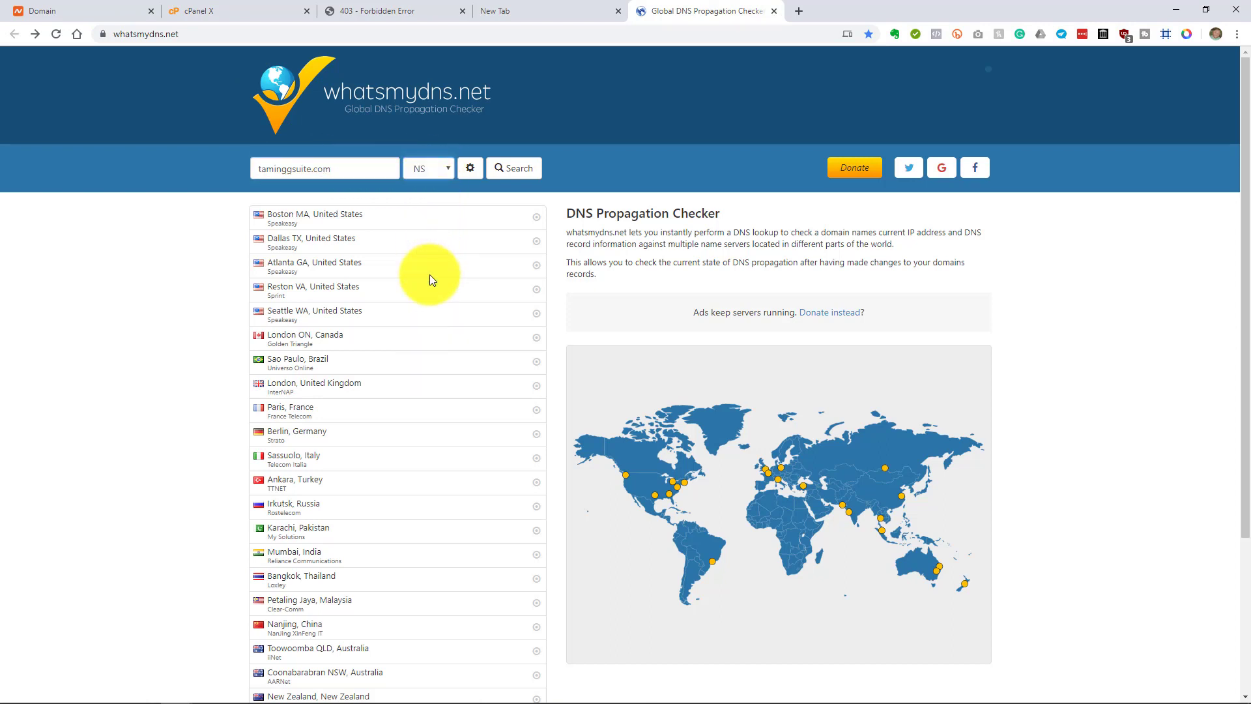
click(513, 172)
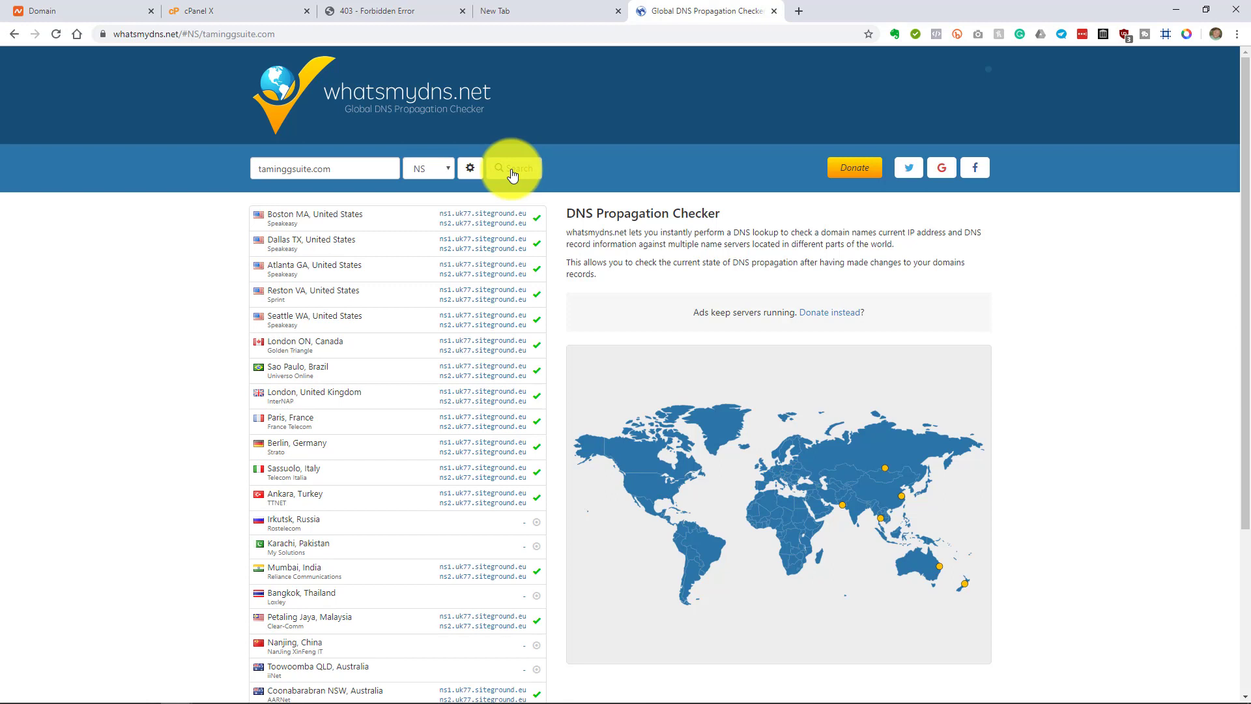
Step: Review the worldwide nameserver results and map, highlighting the Atlanta siteground result
scroll(512, 169, down, 3)
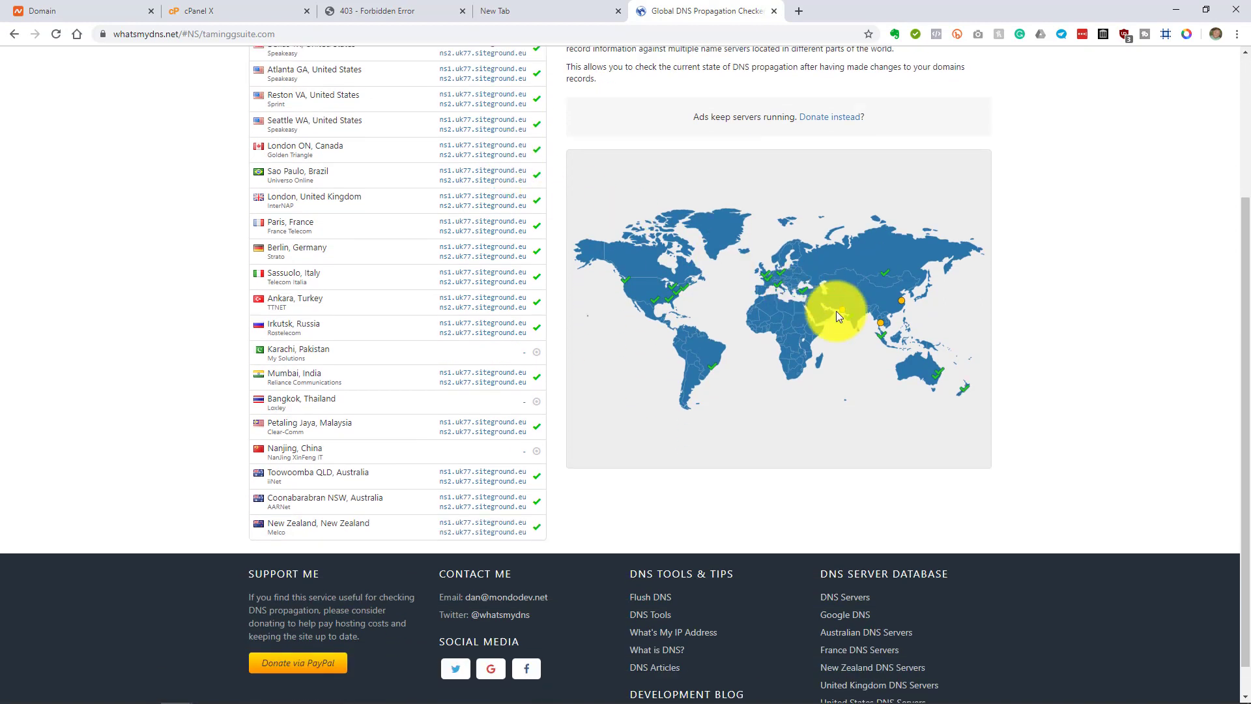
mouse_move(838, 318)
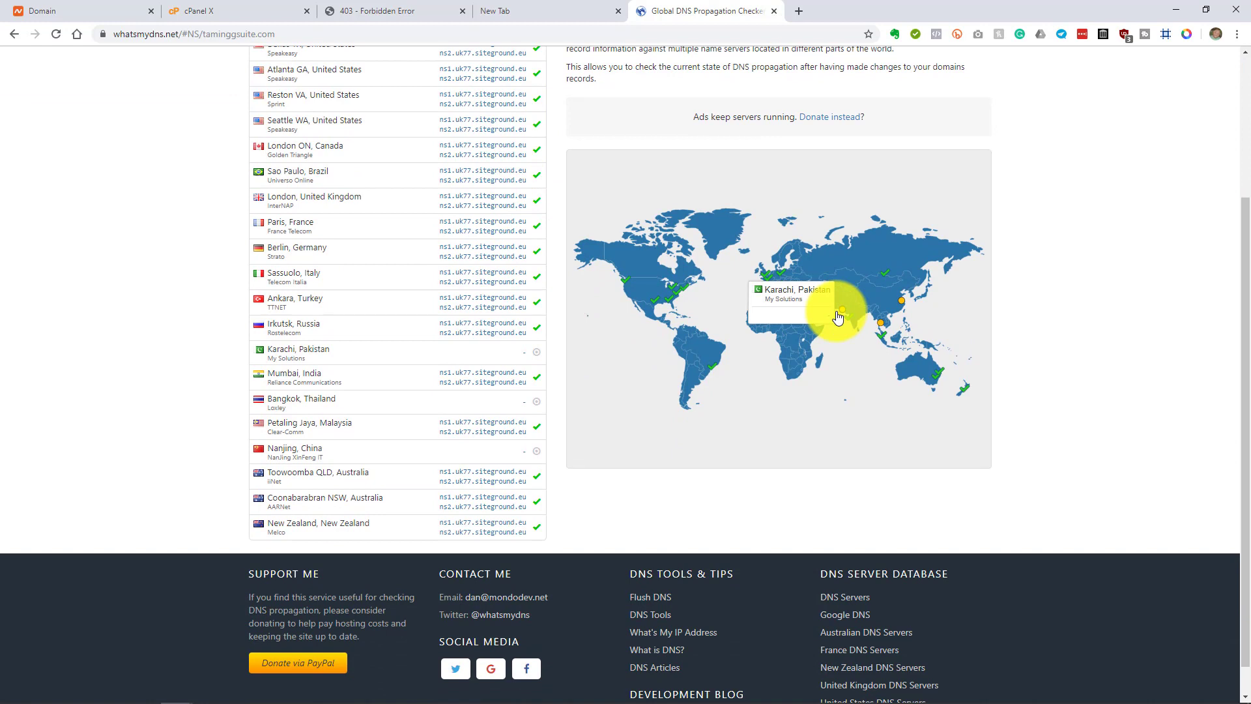
mouse_move(878, 319)
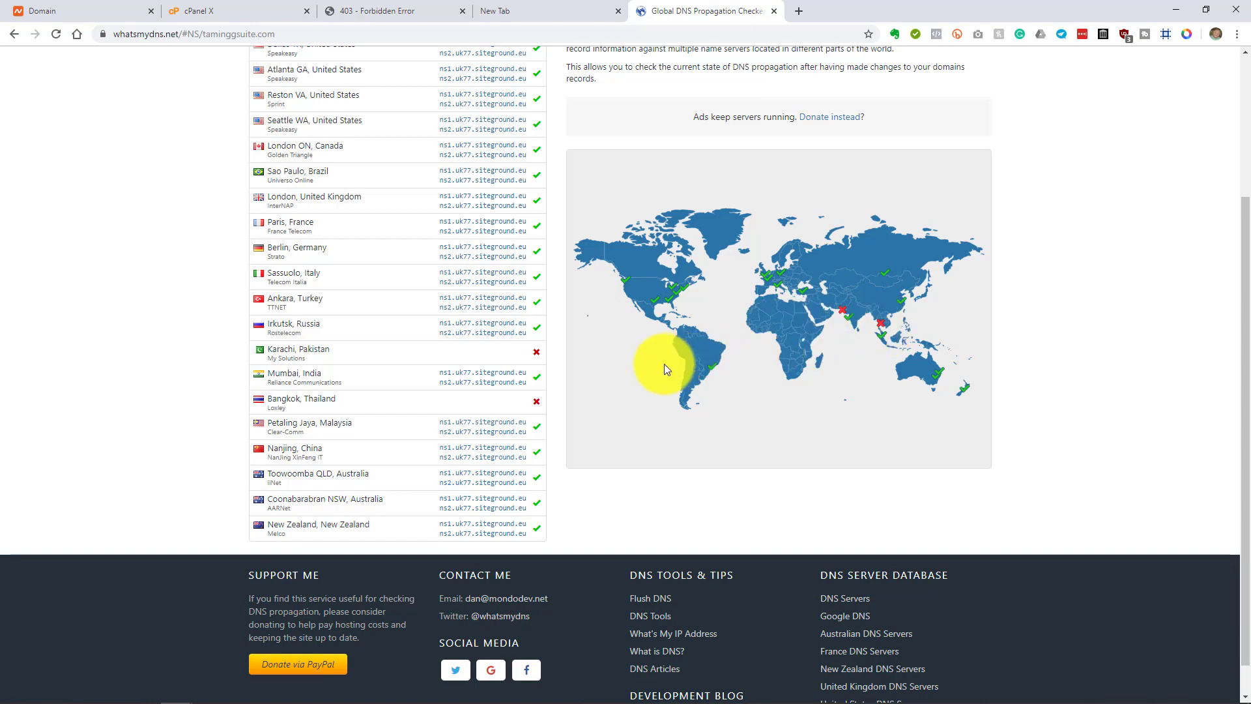
scroll(664, 363, up, 2)
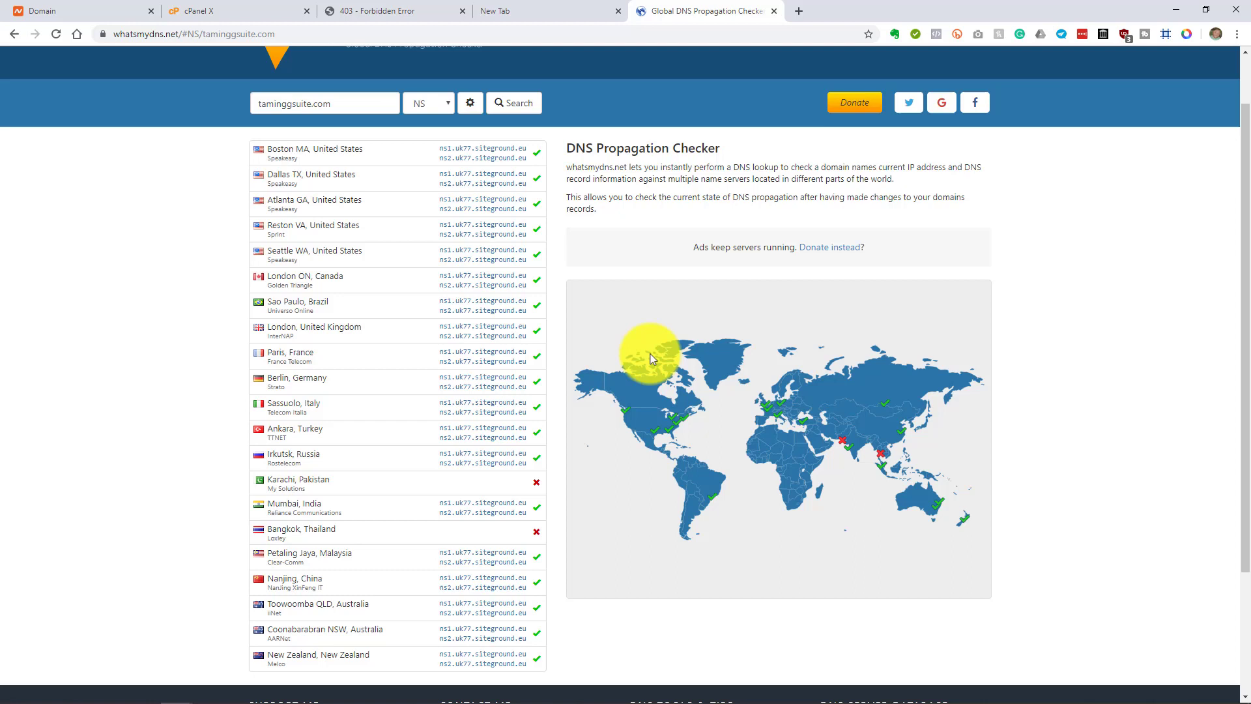
drag(438, 198, 531, 203)
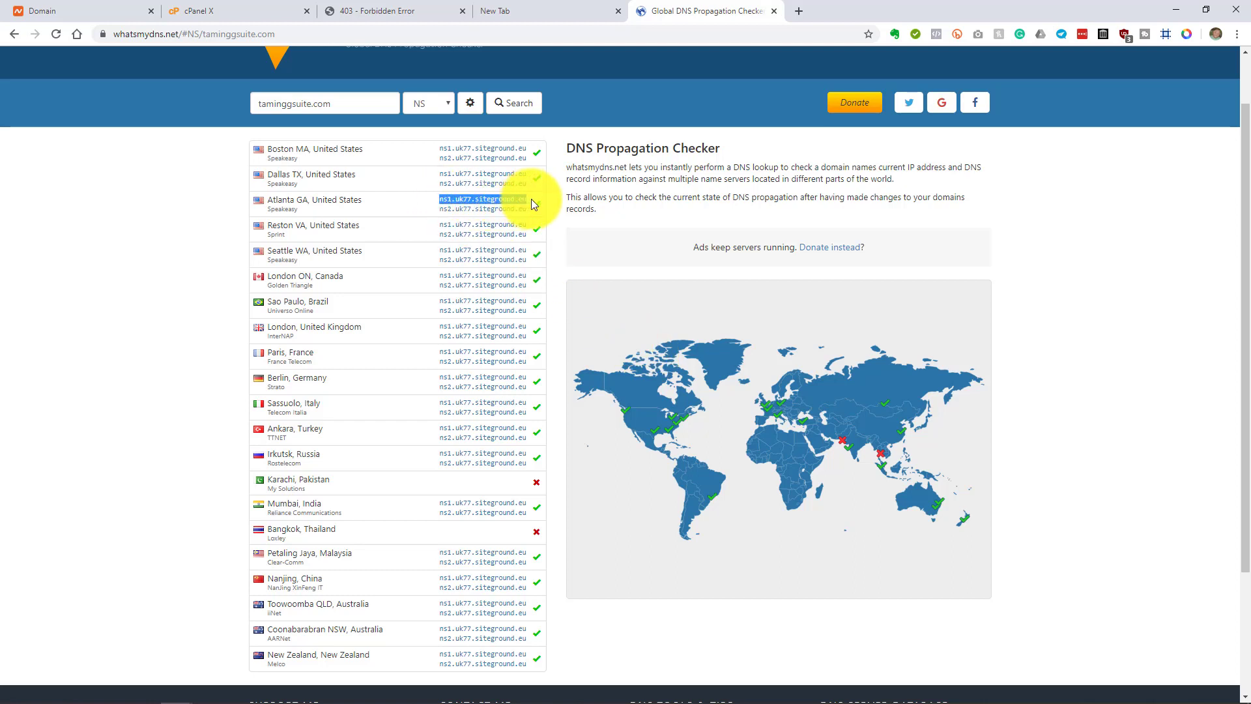
Step: Run a TXT lookup for taminggsuite.com and check the Boston and Atlanta verification values
click(434, 108)
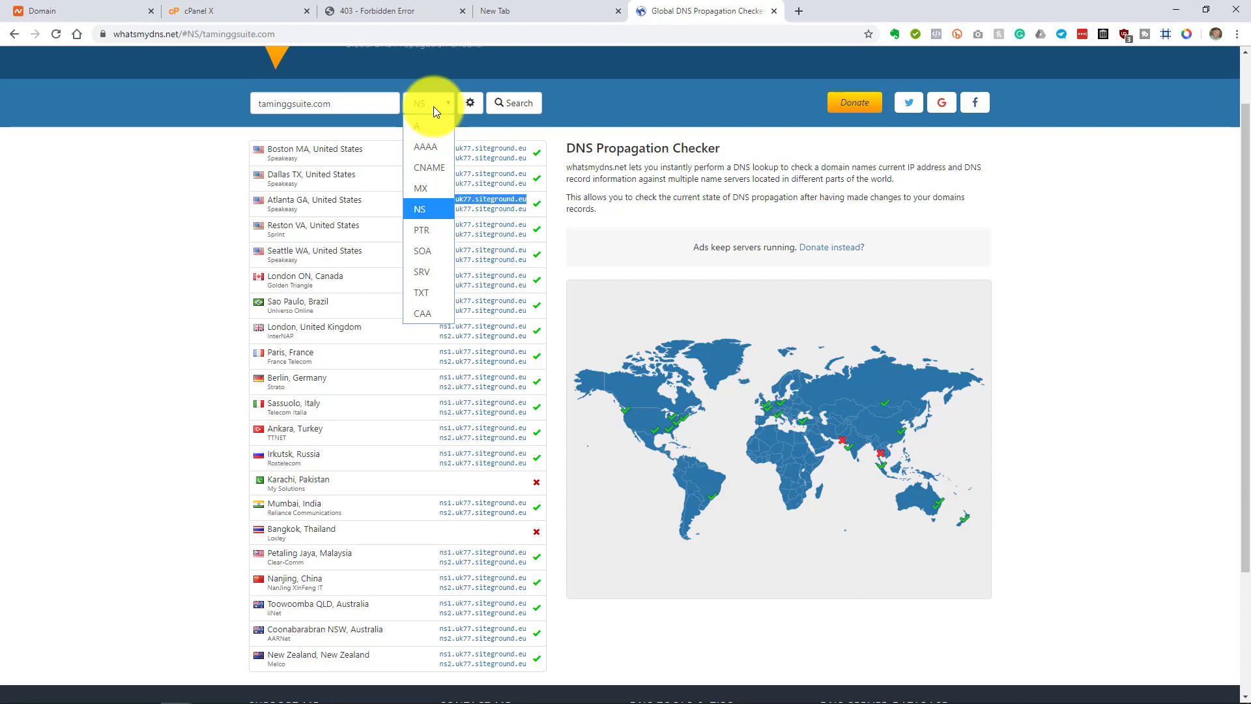
click(433, 293)
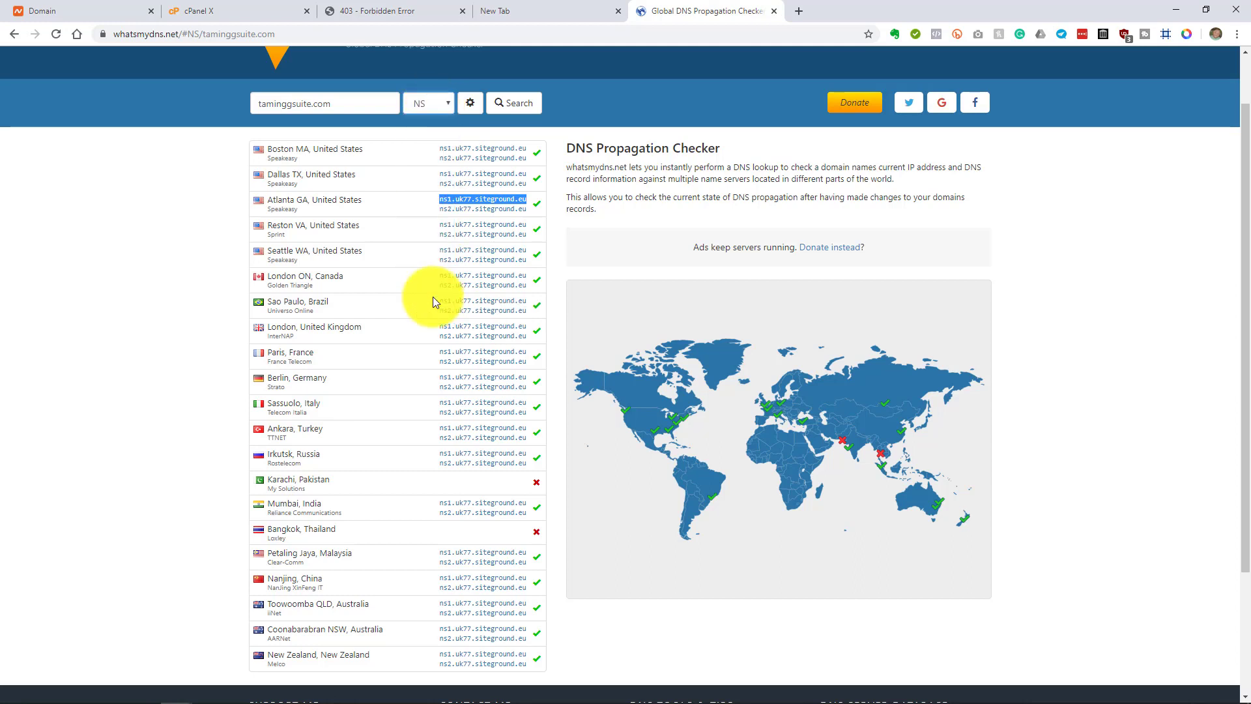
click(512, 105)
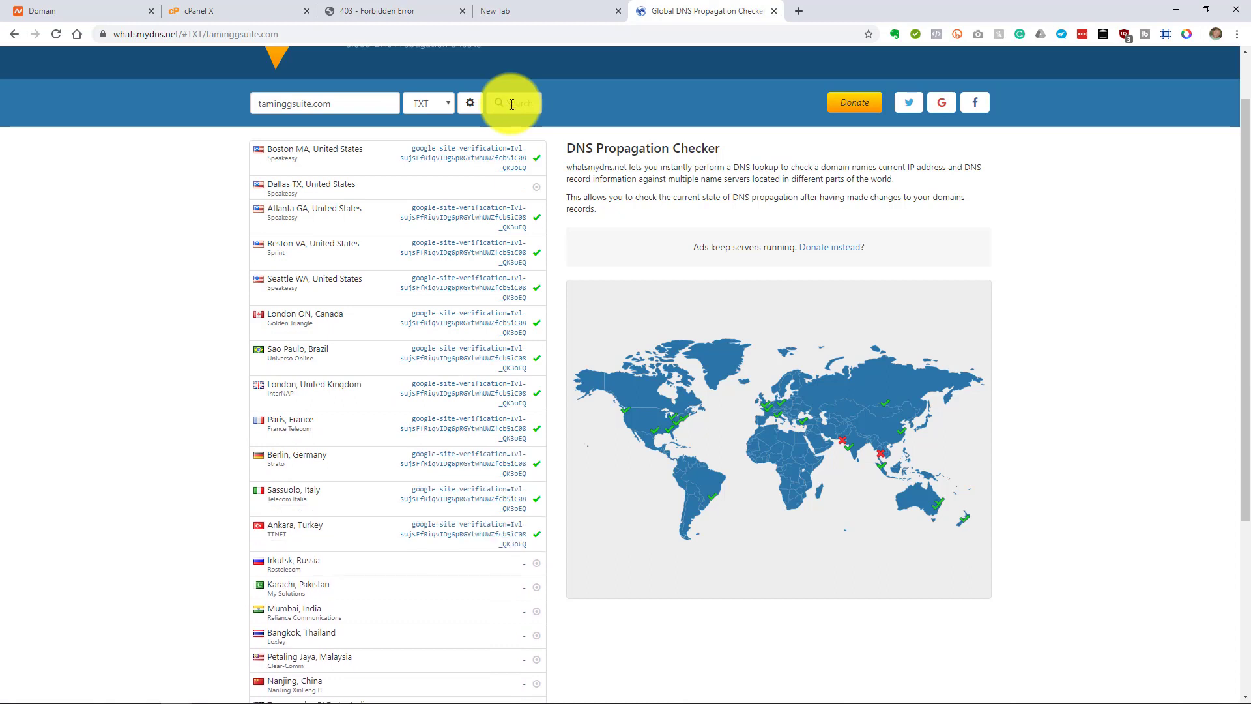
drag(416, 148, 507, 149)
click(511, 174)
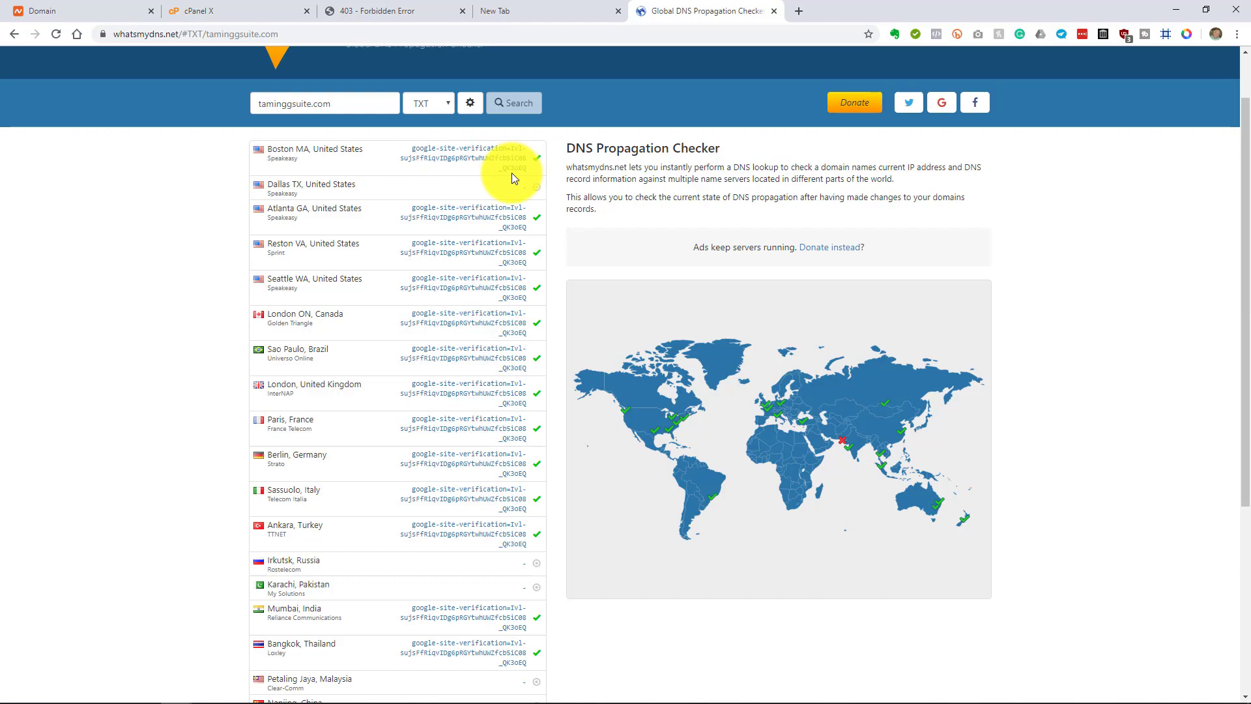
drag(424, 209, 507, 211)
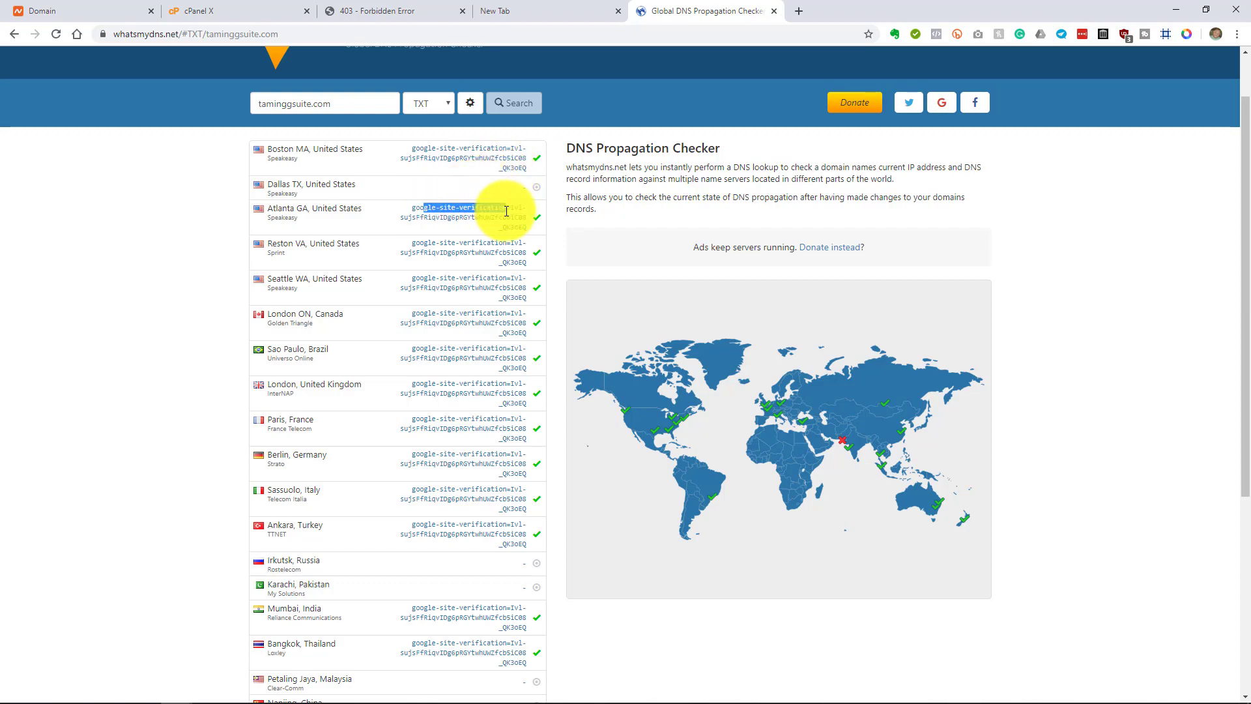
key(alt+Tab)
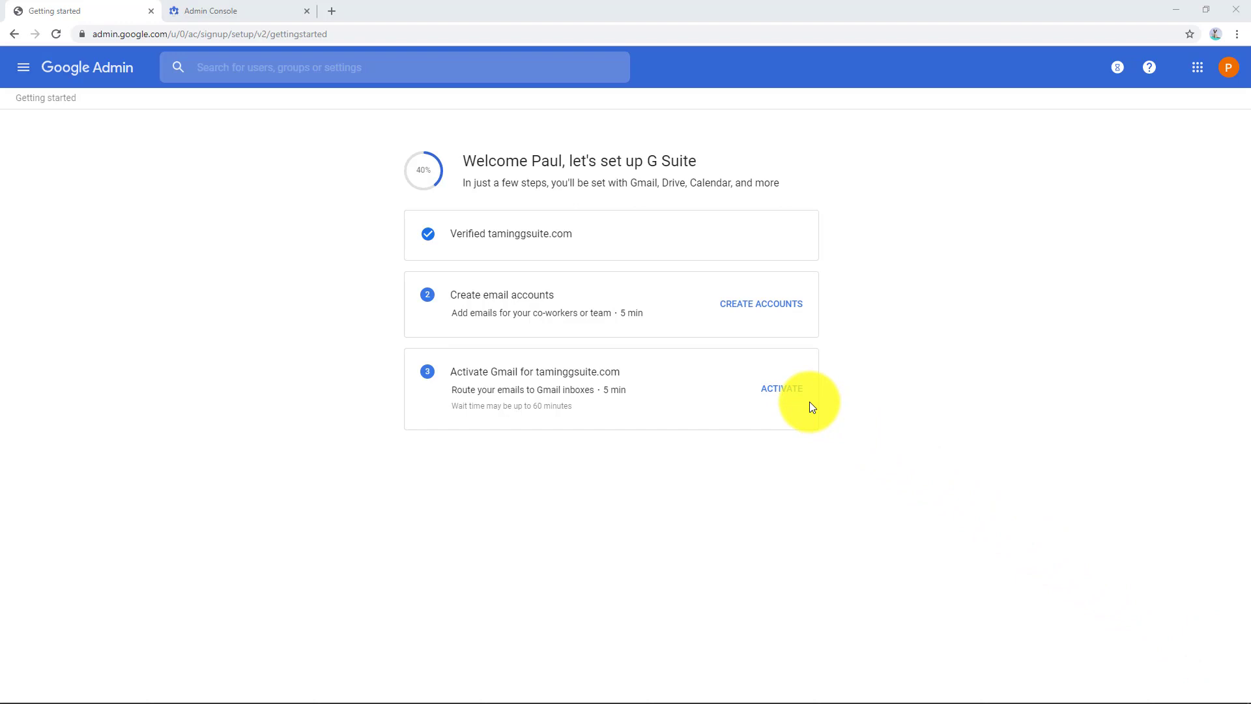
Step: Go to the Admin Console home from the navigation menu
click(25, 68)
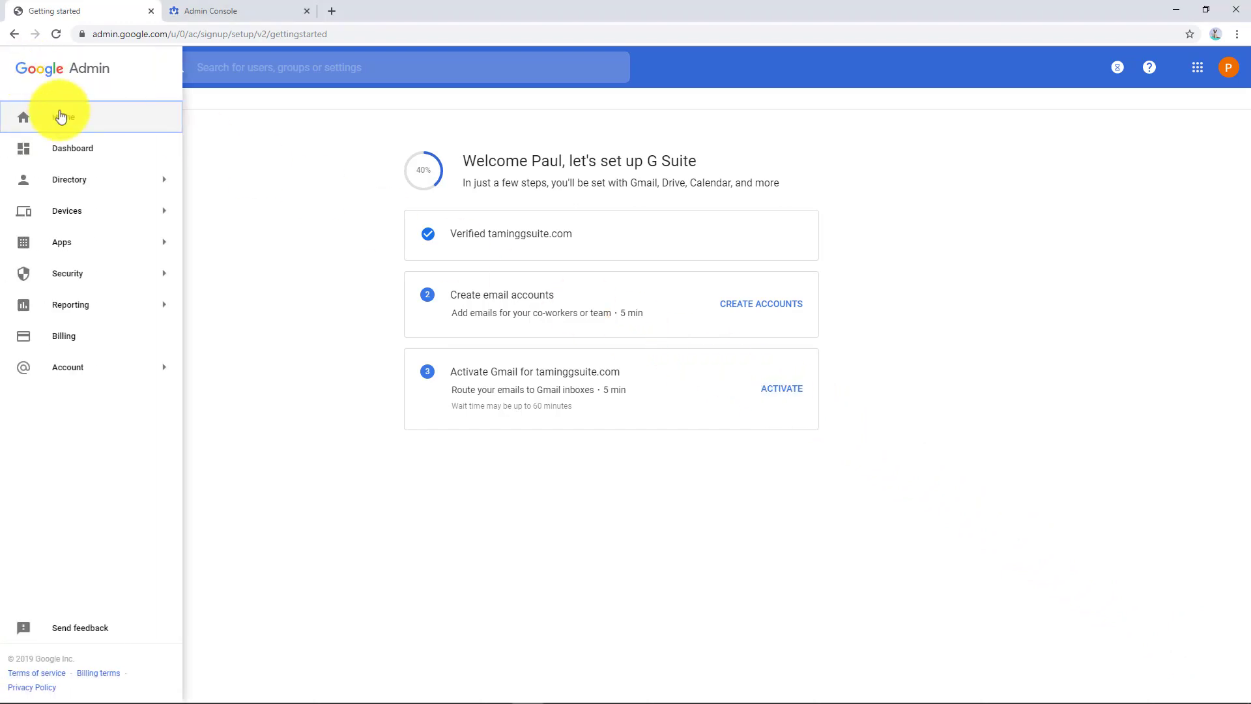
click(61, 117)
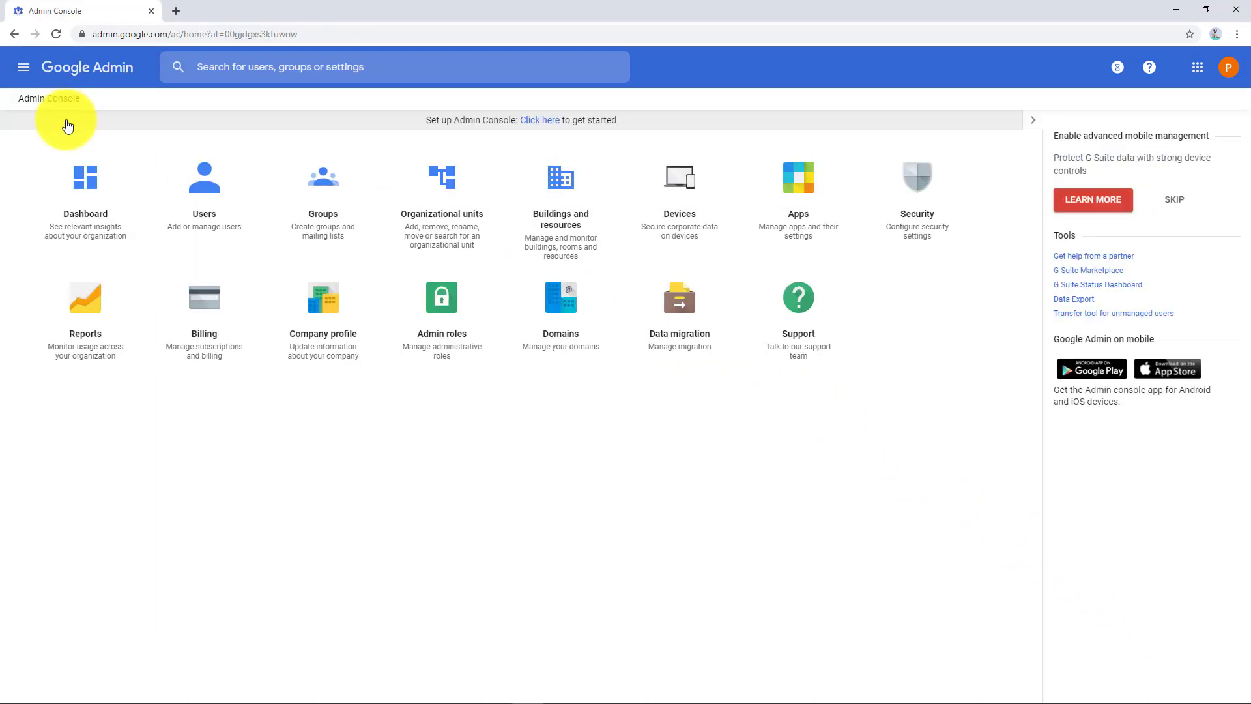